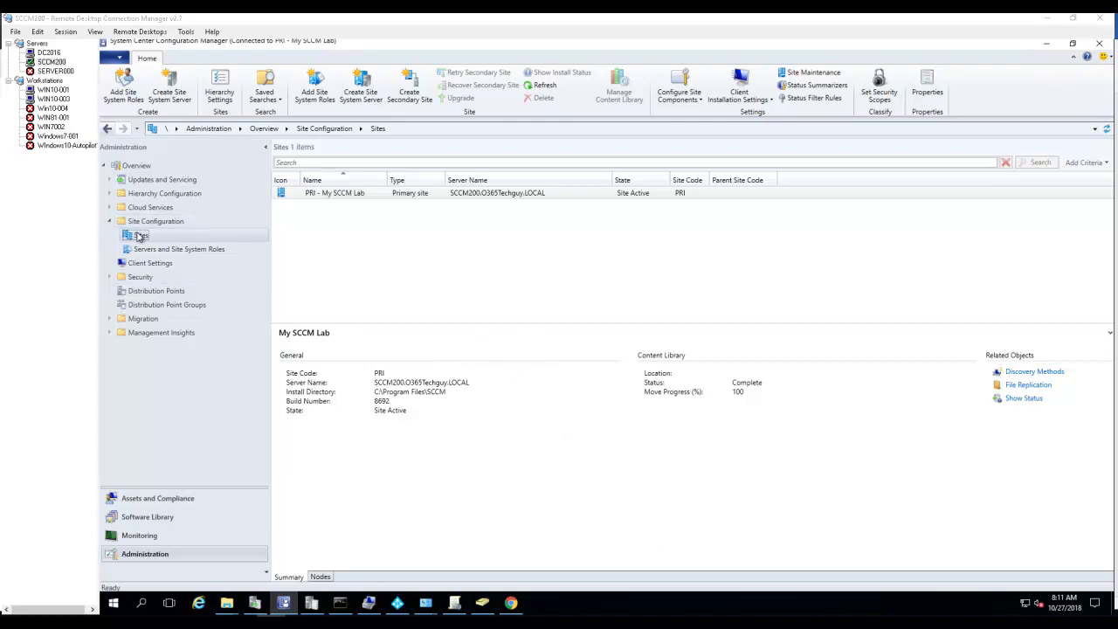
In the Administration workspace, show Sites and select the PRI - My SCCM Lab site.
{"action": "left_click", "coordinate": [170, 556]}
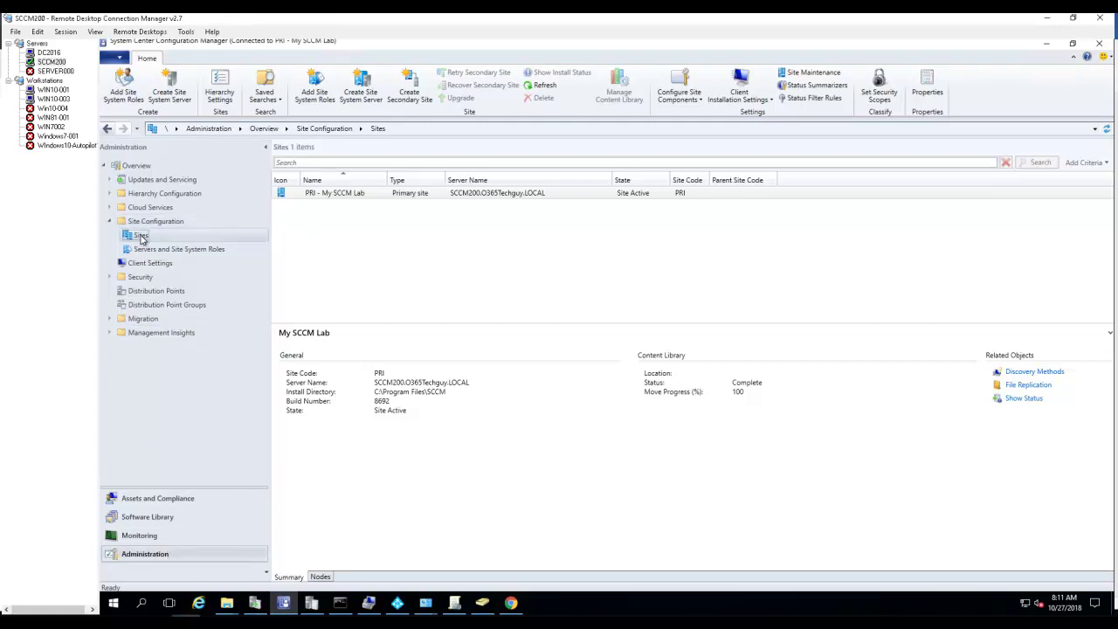
{"action": "left_click", "coordinate": [431, 194]}
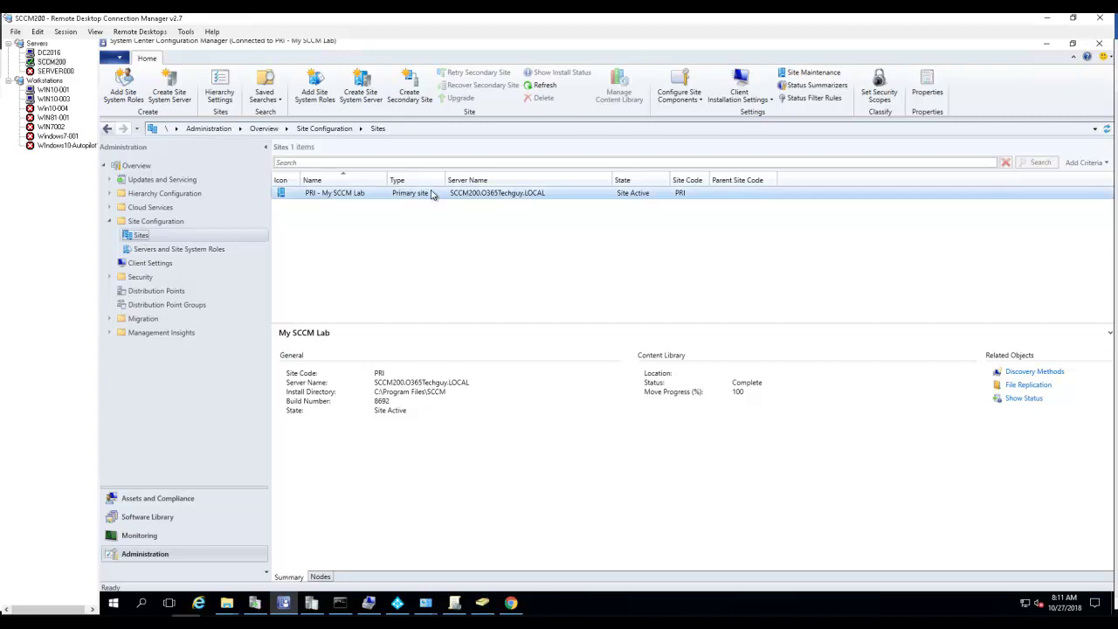
Start a new site system server from Sites and resolve WIN10-003 as its computer name.
{"action": "right_click", "coordinate": [142, 238]}
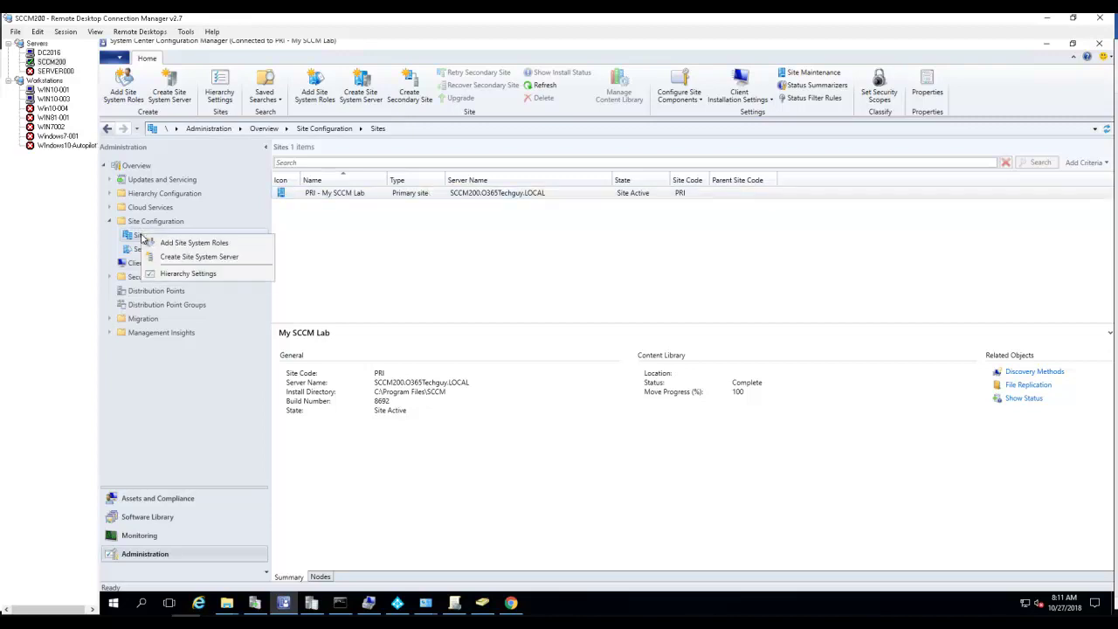
{"action": "left_click", "coordinate": [225, 258]}
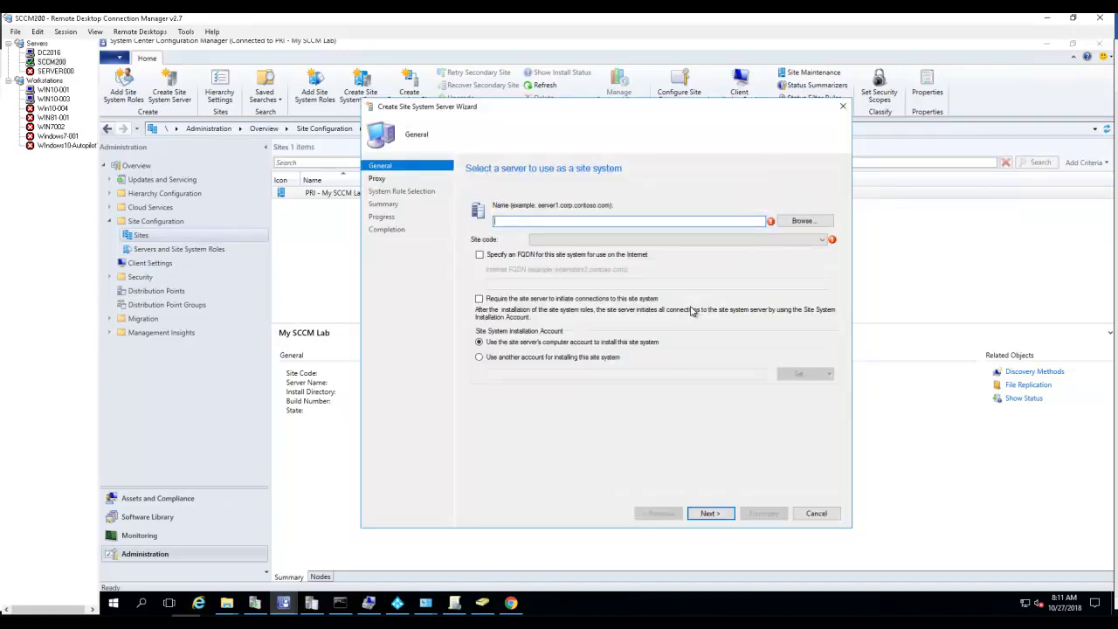
{"action": "left_click", "coordinate": [803, 222]}
{"action": "type", "text": "win10-003"}
{"action": "left_click", "coordinate": [595, 212]}
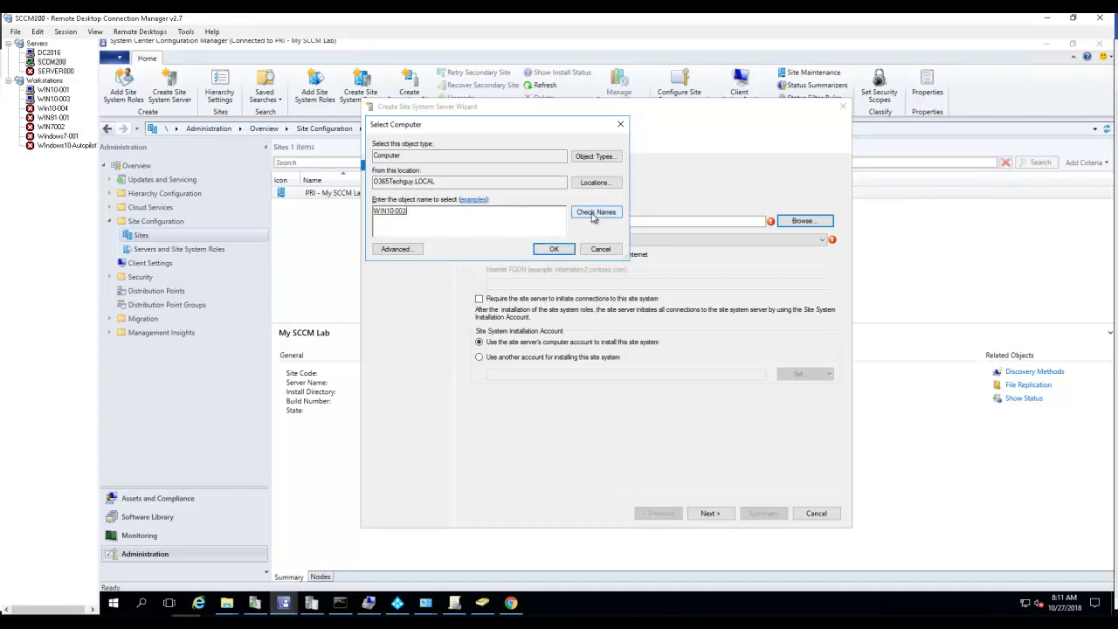
{"action": "left_click", "coordinate": [556, 250]}
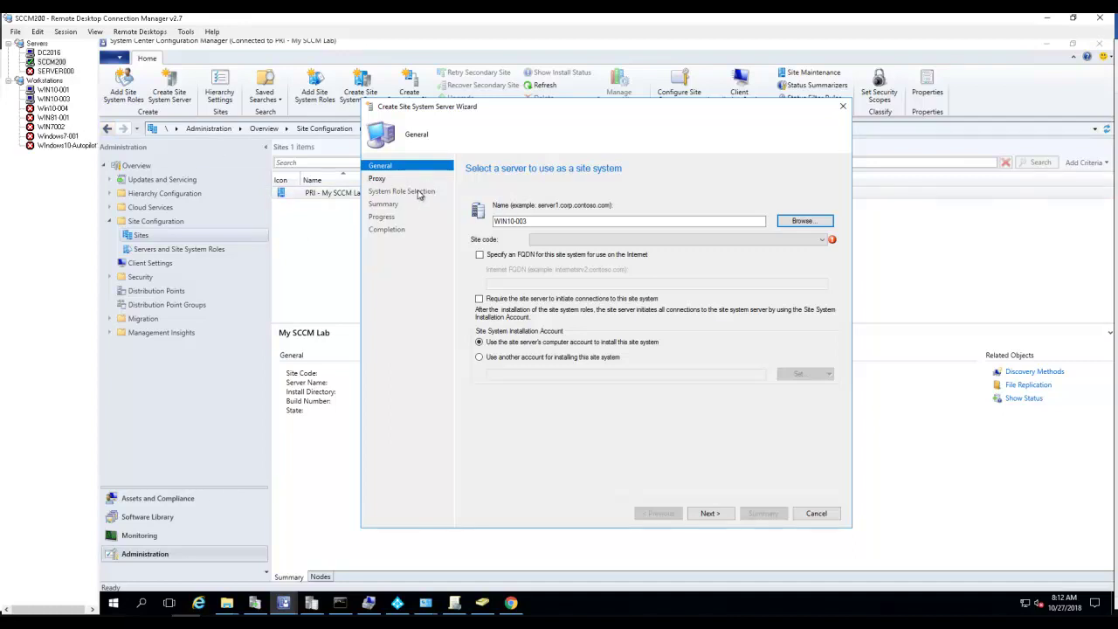
On the WIN10-003 remote session, open Computer Management and expand Local Users and Groups.
{"action": "left_click", "coordinate": [62, 102]}
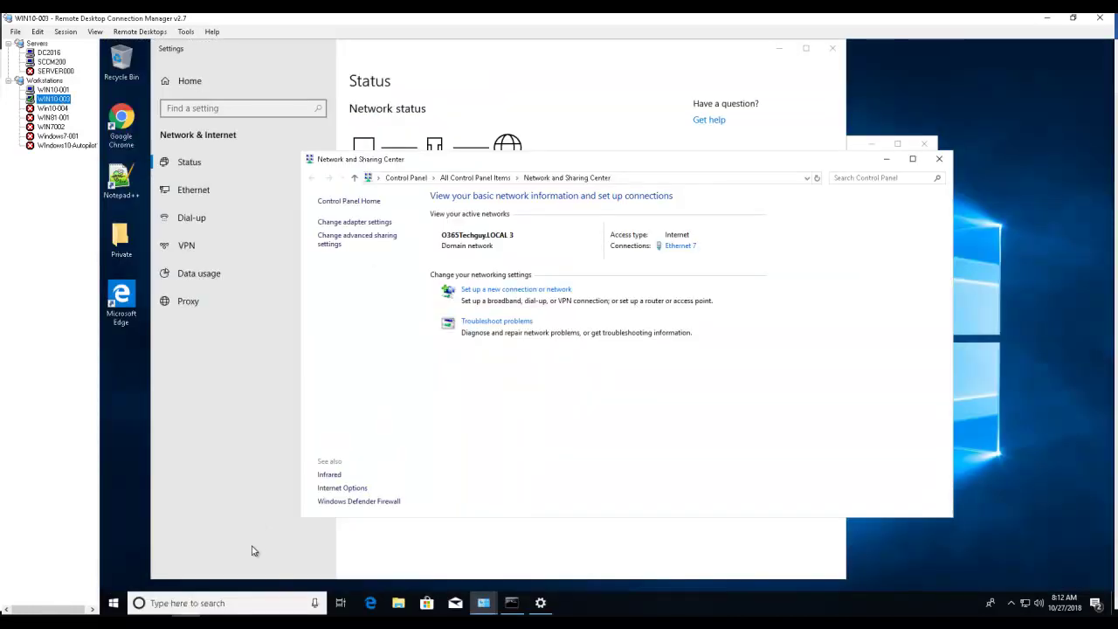
{"action": "right_click", "coordinate": [114, 603]}
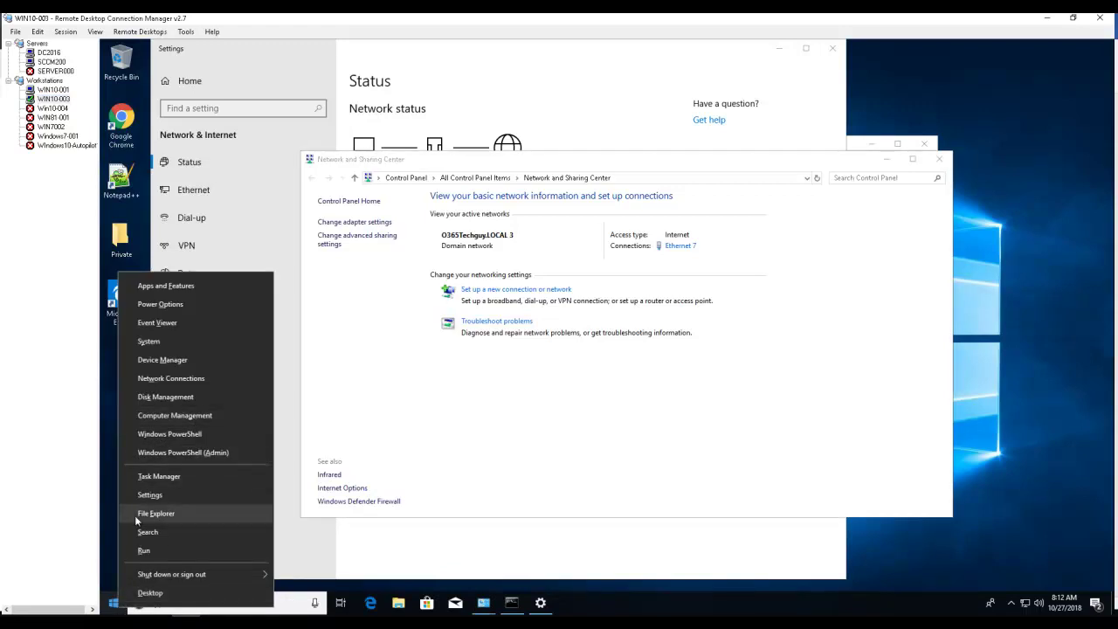
{"action": "left_click", "coordinate": [191, 415]}
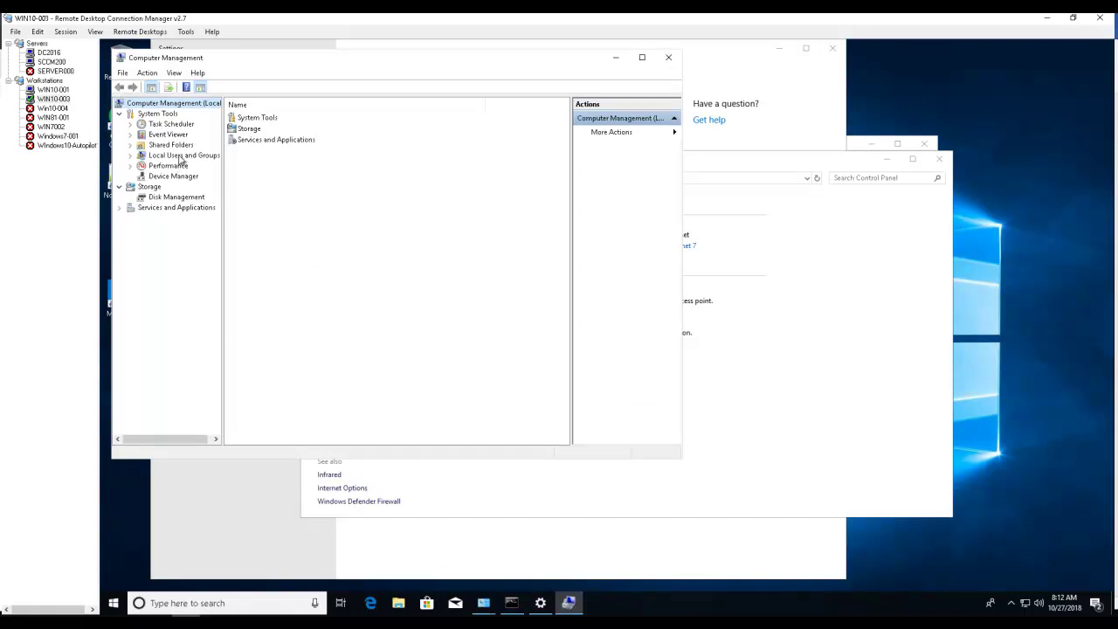
{"action": "double_click", "coordinate": [180, 157]}
Open the local Administrators group's properties and begin adding a new member.
{"action": "left_click", "coordinate": [176, 178]}
{"action": "double_click", "coordinate": [255, 129]}
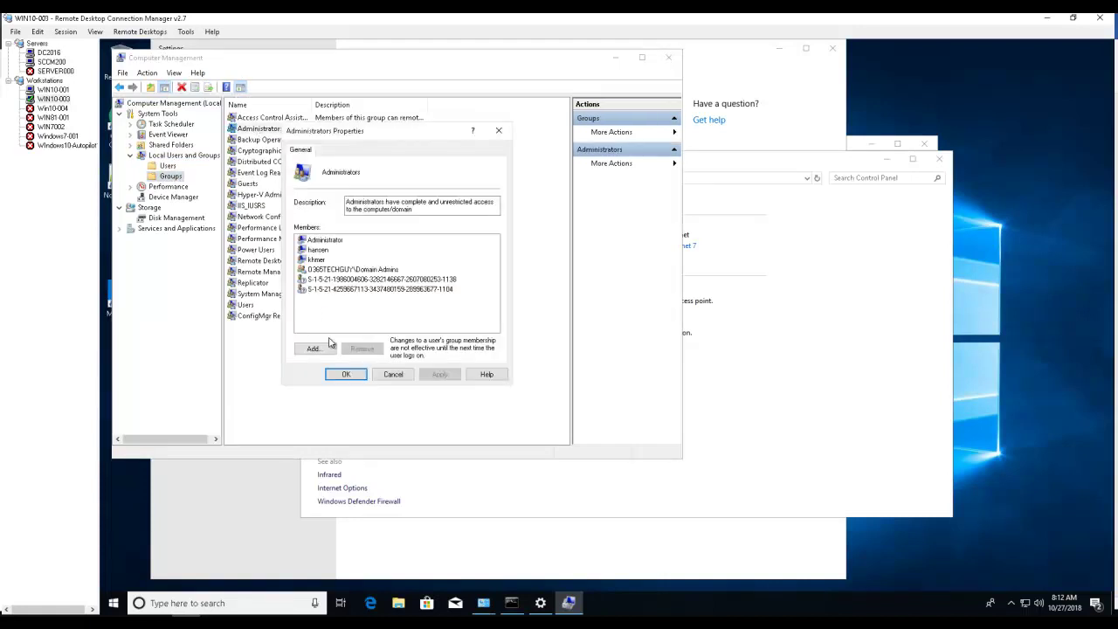
{"action": "left_click", "coordinate": [310, 350]}
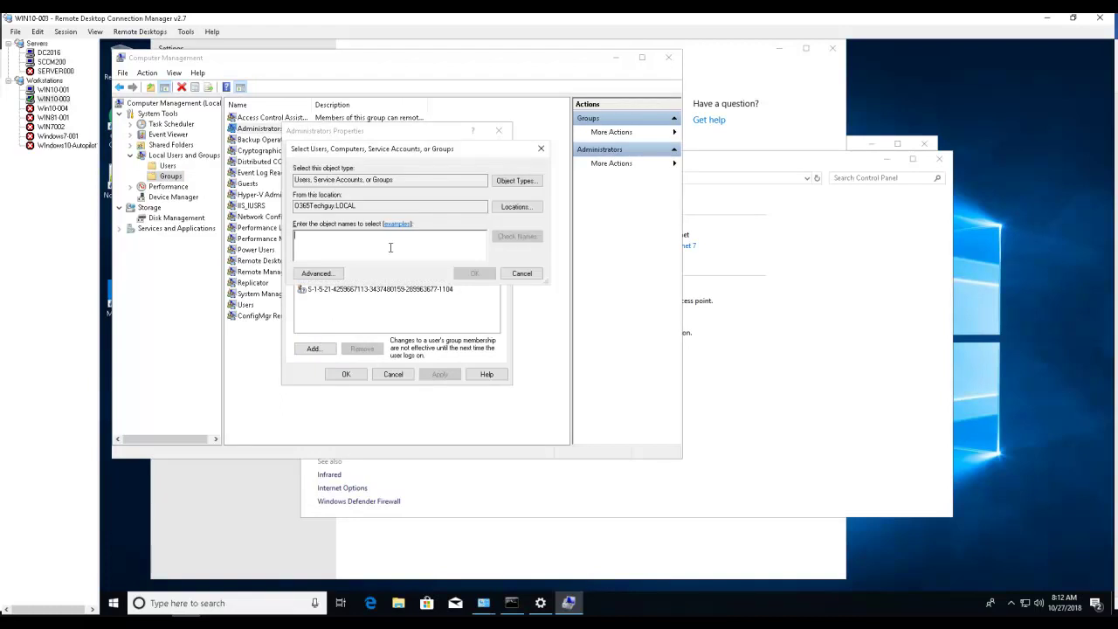
{"action": "type", "text": "a"}
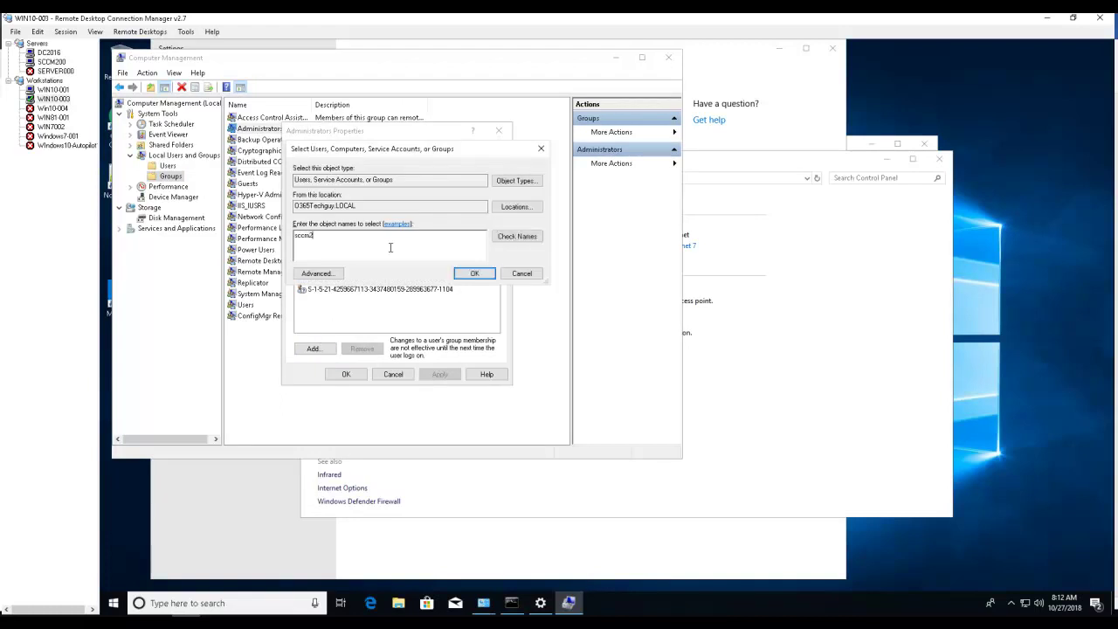
{"action": "left_click", "coordinate": [518, 236]}
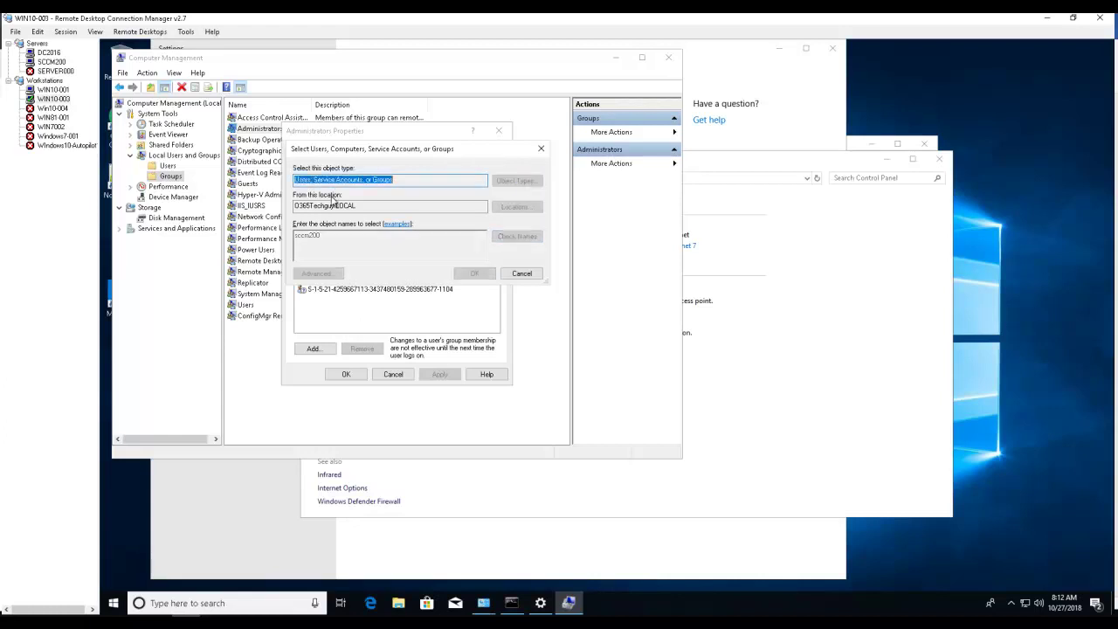
Include Computers, add SCCM200 to Administrators, save, and close Computer Management and the network window.
{"action": "key", "text": "alt+o"}
{"action": "left_click", "coordinate": [305, 226]}
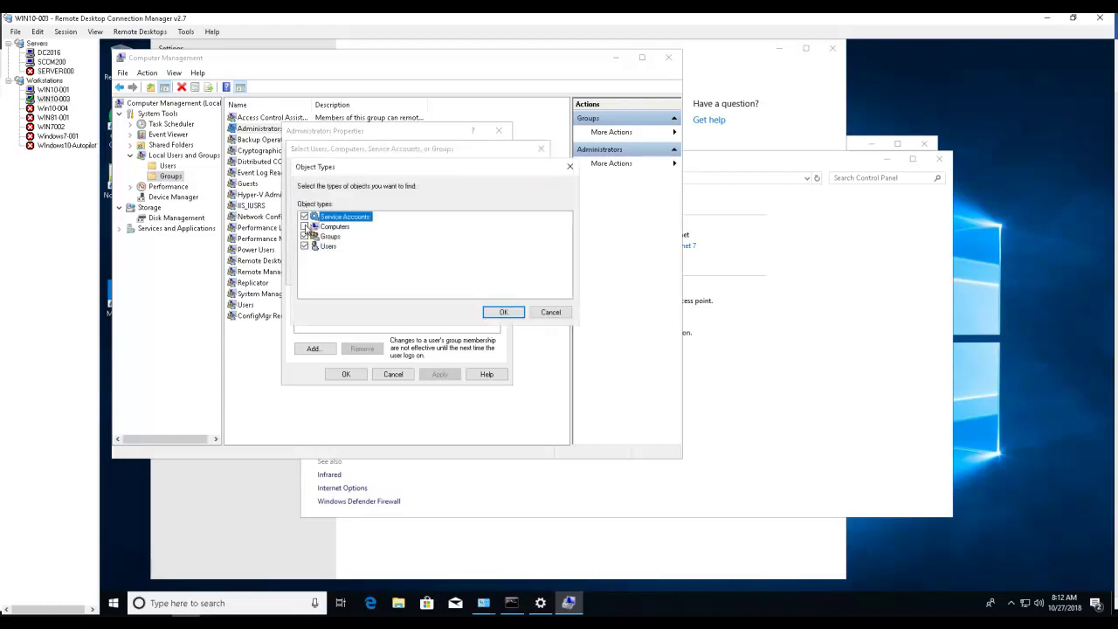
{"action": "left_click", "coordinate": [495, 313]}
{"action": "left_click", "coordinate": [516, 244]}
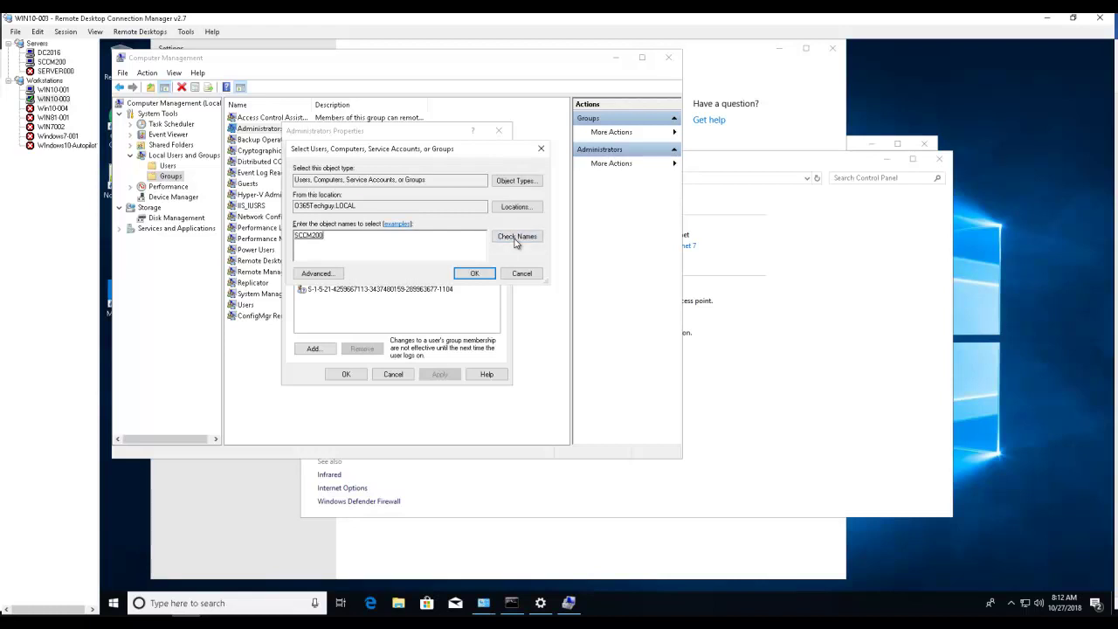
{"action": "left_click", "coordinate": [465, 276]}
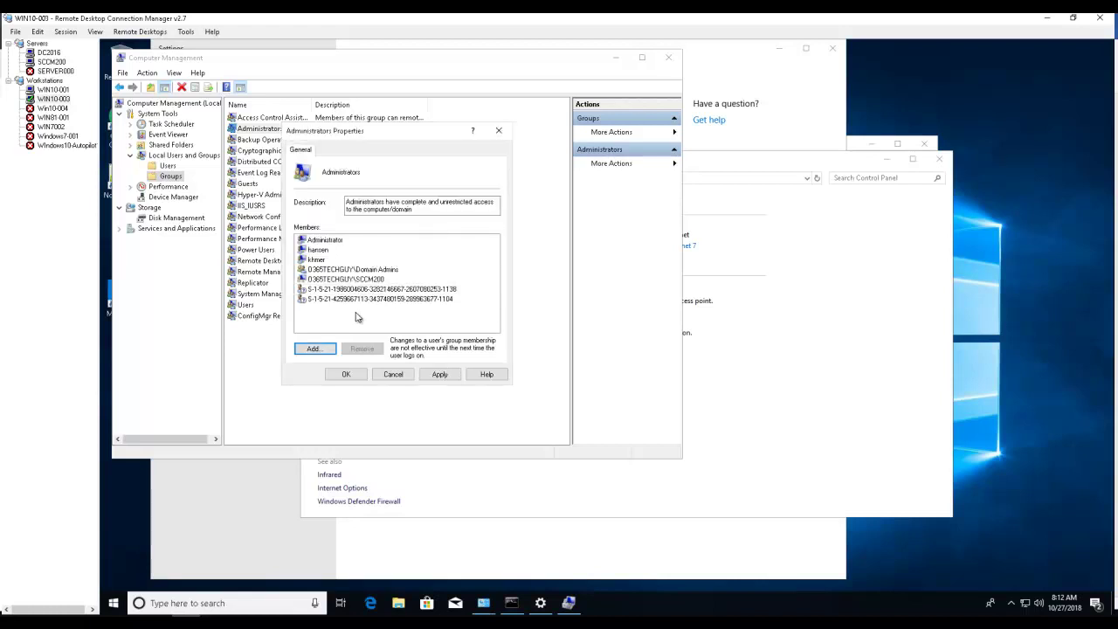
{"action": "left_click", "coordinate": [316, 260]}
{"action": "left_click", "coordinate": [346, 375]}
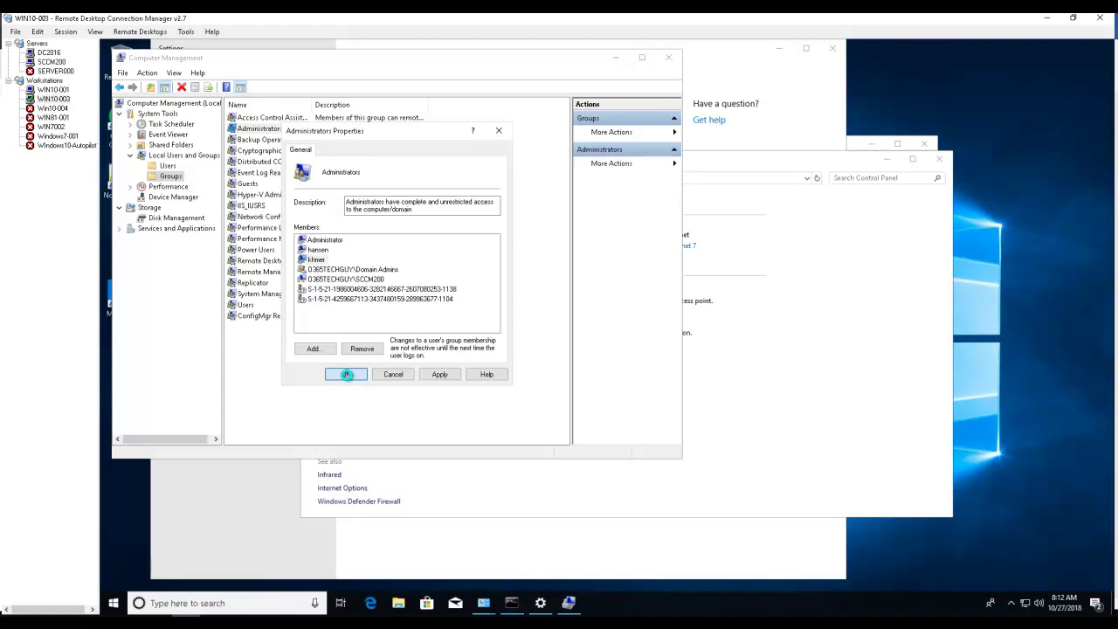
{"action": "left_click", "coordinate": [669, 58]}
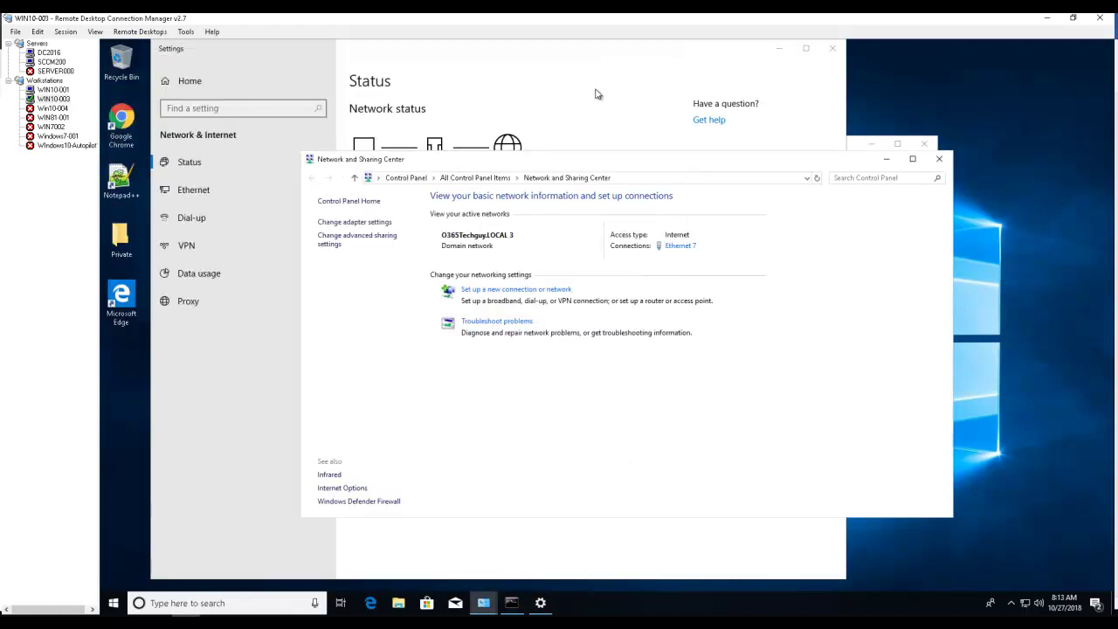
{"action": "left_click", "coordinate": [940, 159]}
On SCCM200, choose site code PRI - My SCCM Lab and rename the server to WIN10-003.O365TECHGUY.LOCAL.
{"action": "left_click", "coordinate": [51, 62]}
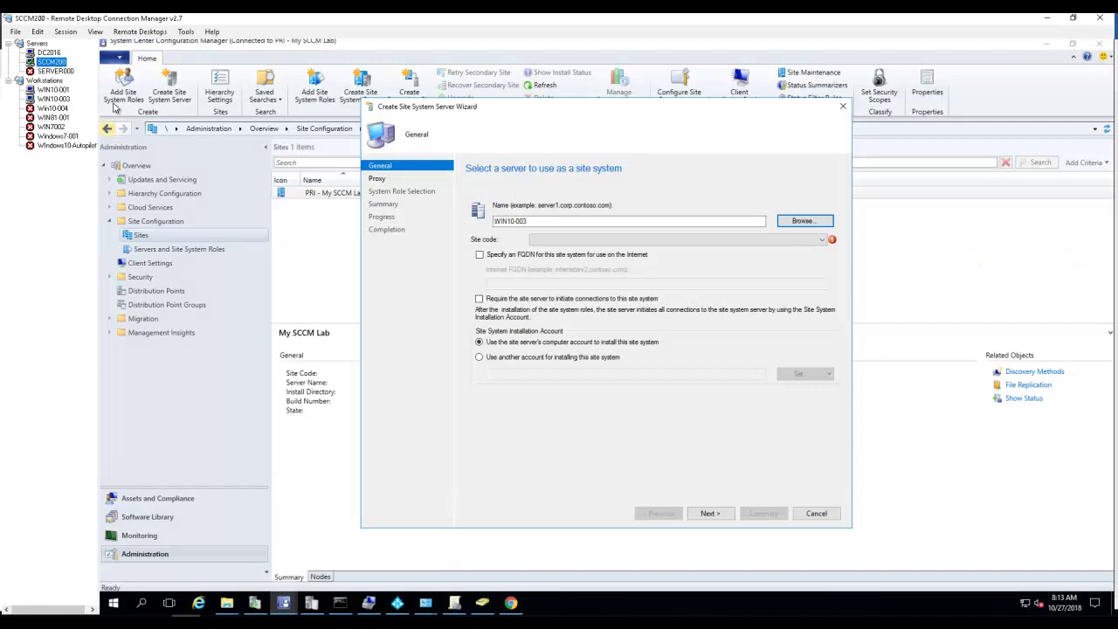
{"action": "left_click", "coordinate": [707, 244]}
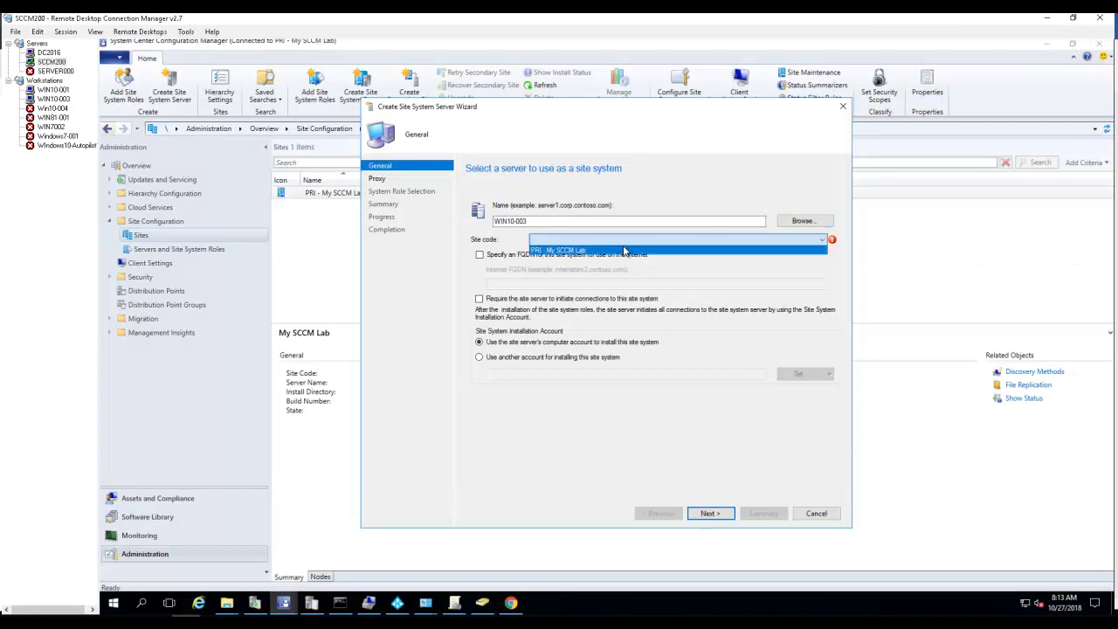
{"action": "left_click", "coordinate": [565, 252]}
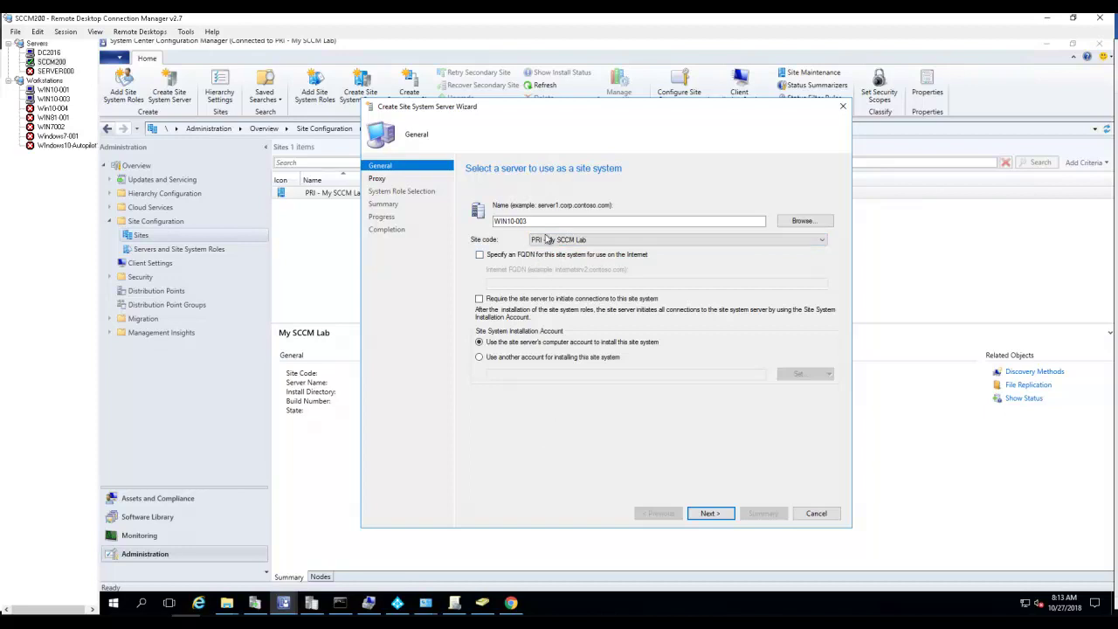
{"action": "left_click", "coordinate": [709, 515]}
{"action": "left_click", "coordinate": [714, 367]}
{"action": "left_click", "coordinate": [627, 220]}
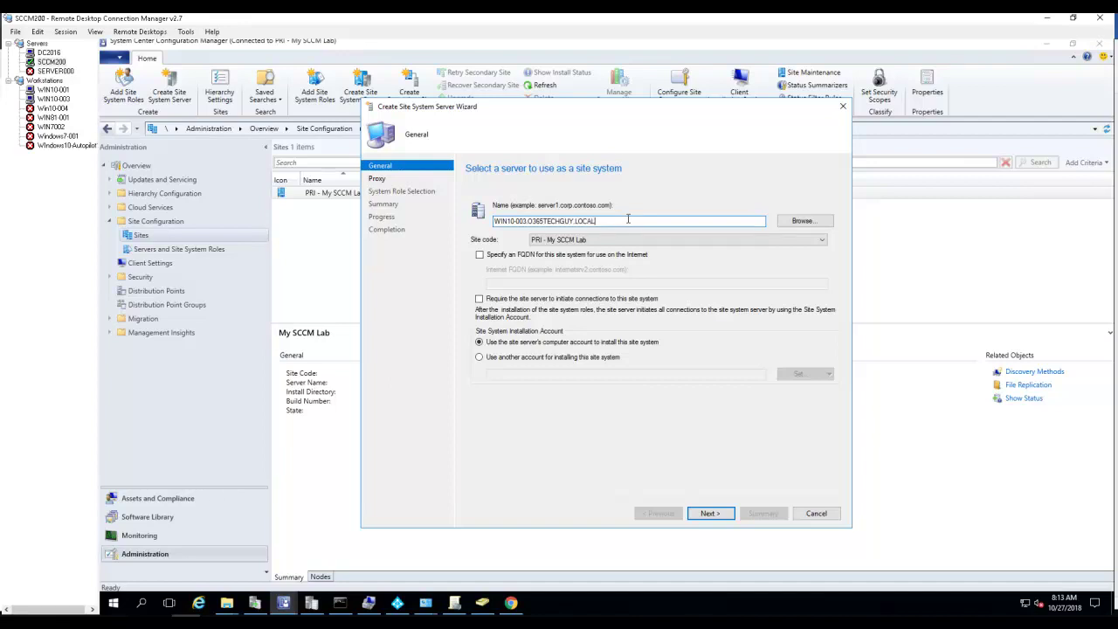
{"action": "left_click", "coordinate": [710, 514]}
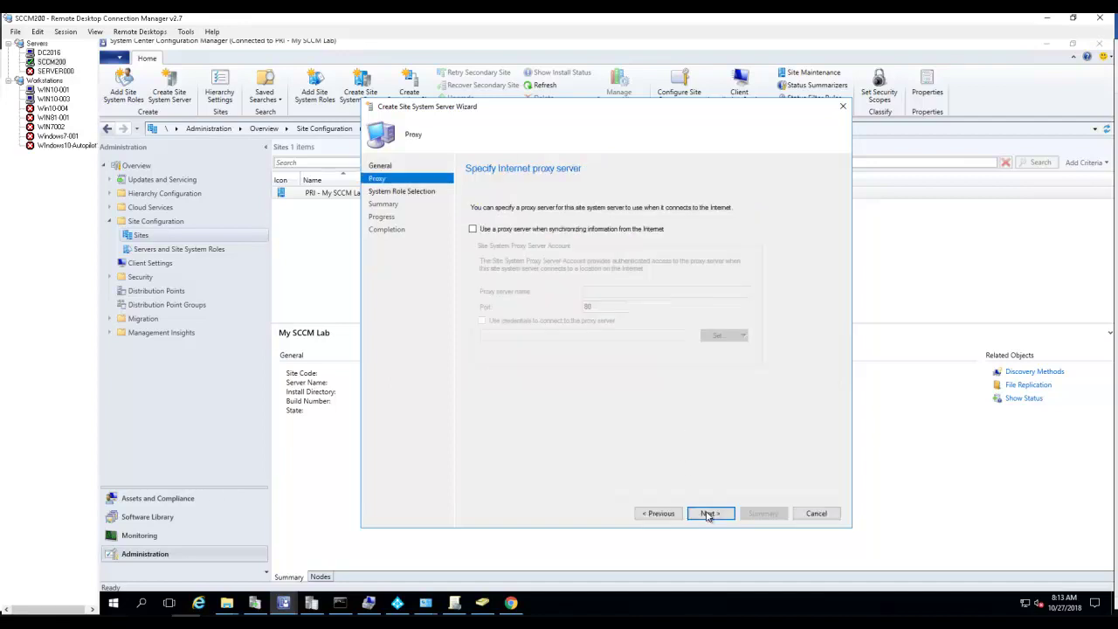
Add the Distribution point role to the new site system server.
{"action": "left_click", "coordinate": [709, 515]}
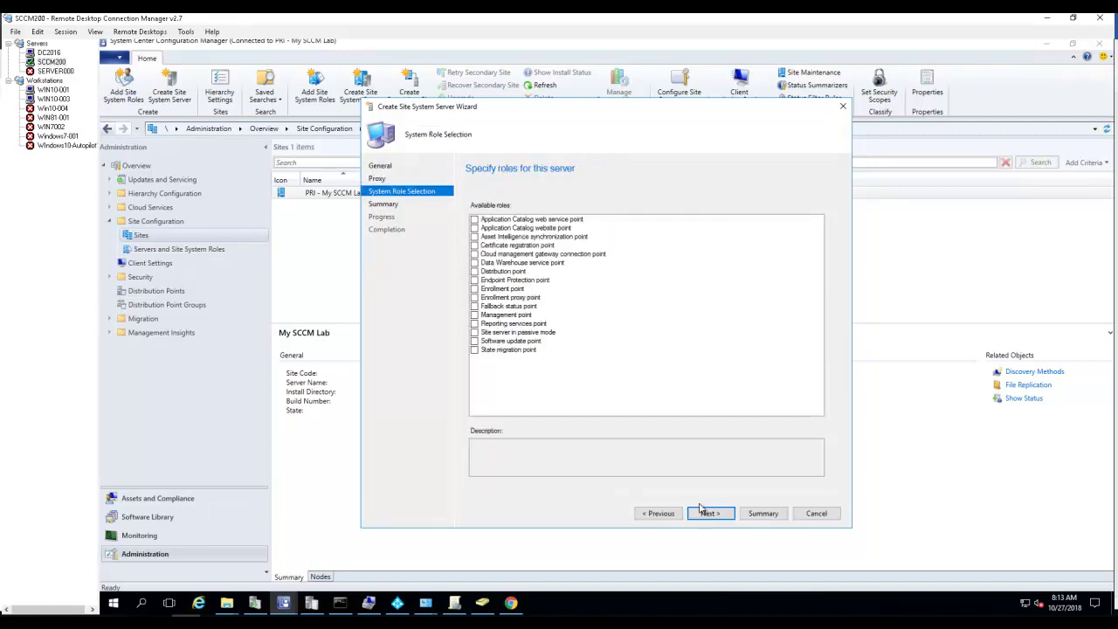
{"action": "left_click", "coordinate": [475, 272]}
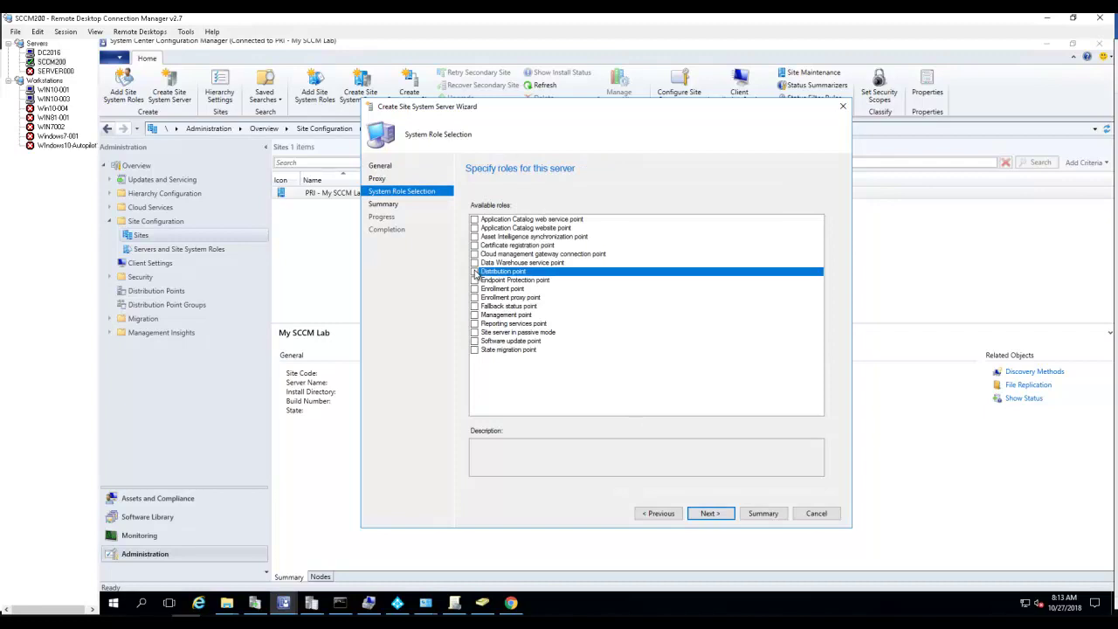
{"action": "left_click", "coordinate": [711, 514]}
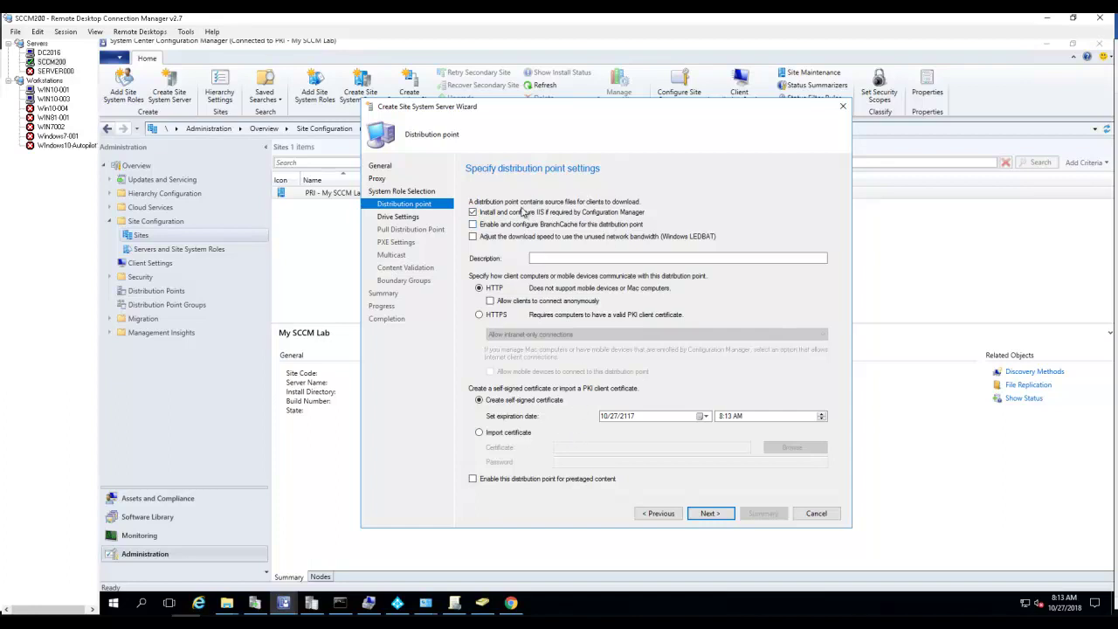
{"action": "left_click", "coordinate": [711, 515]}
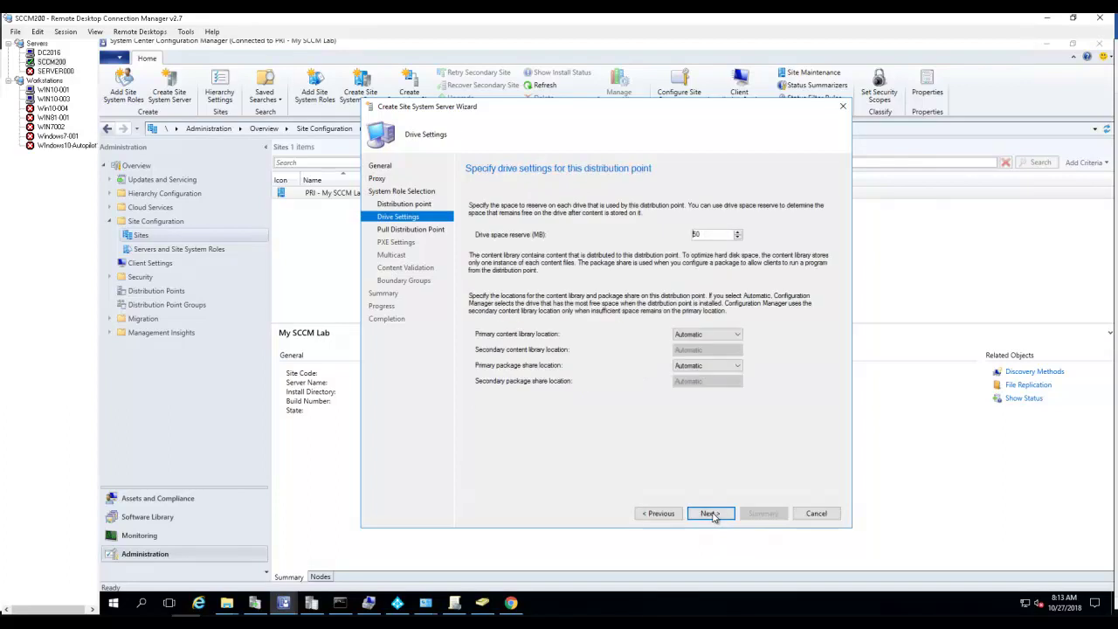
Set the primary content library and primary package share locations to drive C:.
{"action": "left_click", "coordinate": [693, 335]}
{"action": "left_click", "coordinate": [683, 372]}
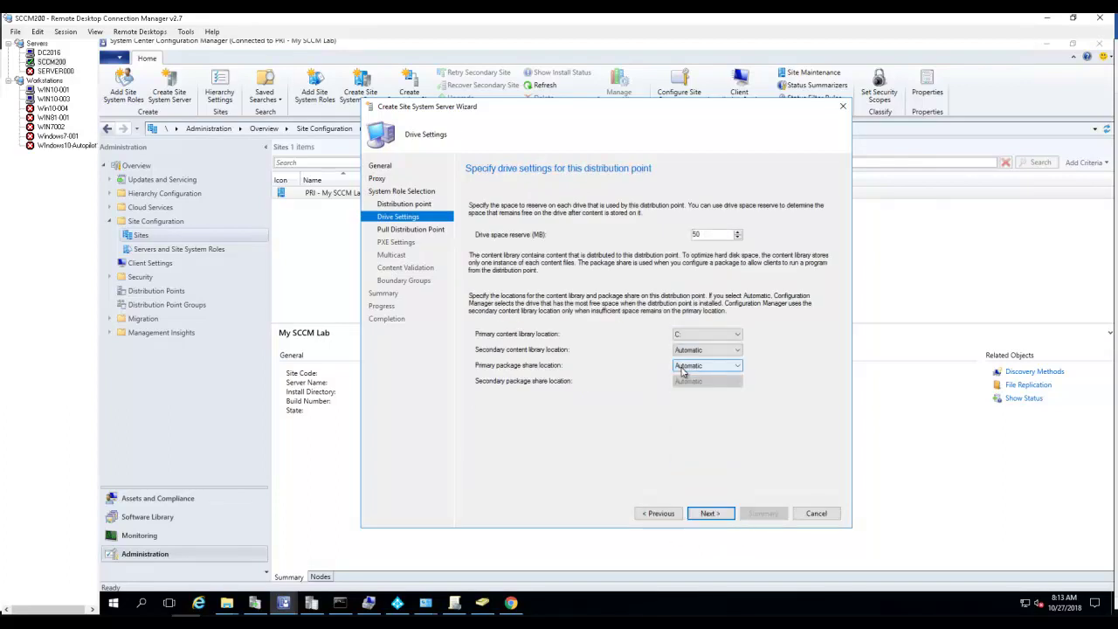
{"action": "left_click", "coordinate": [684, 367]}
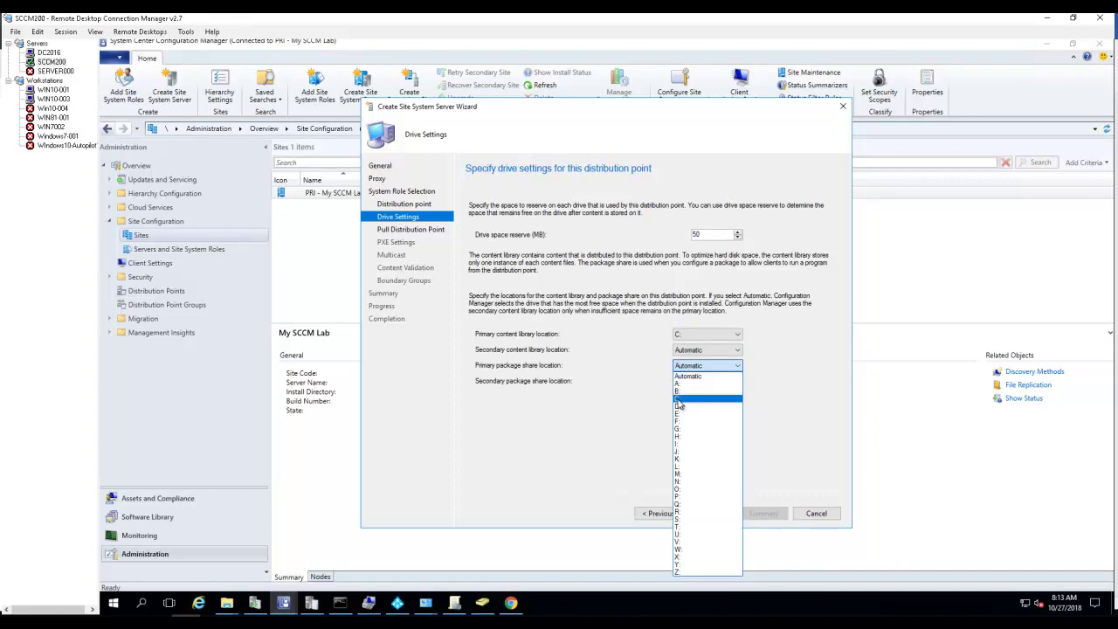
{"action": "left_click", "coordinate": [686, 388]}
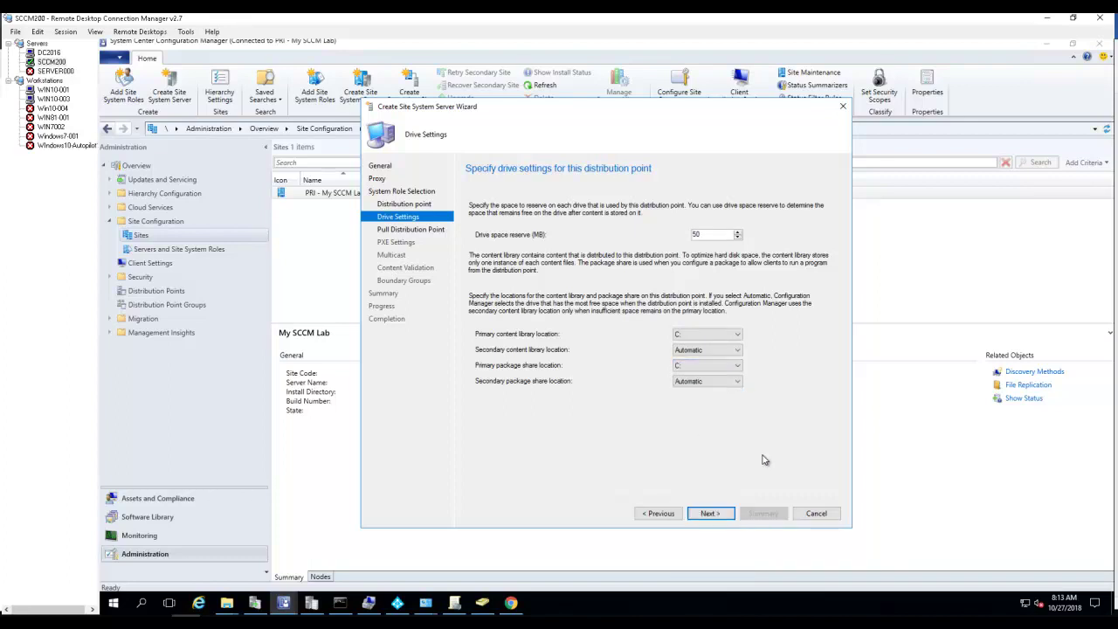
{"action": "left_click", "coordinate": [711, 513]}
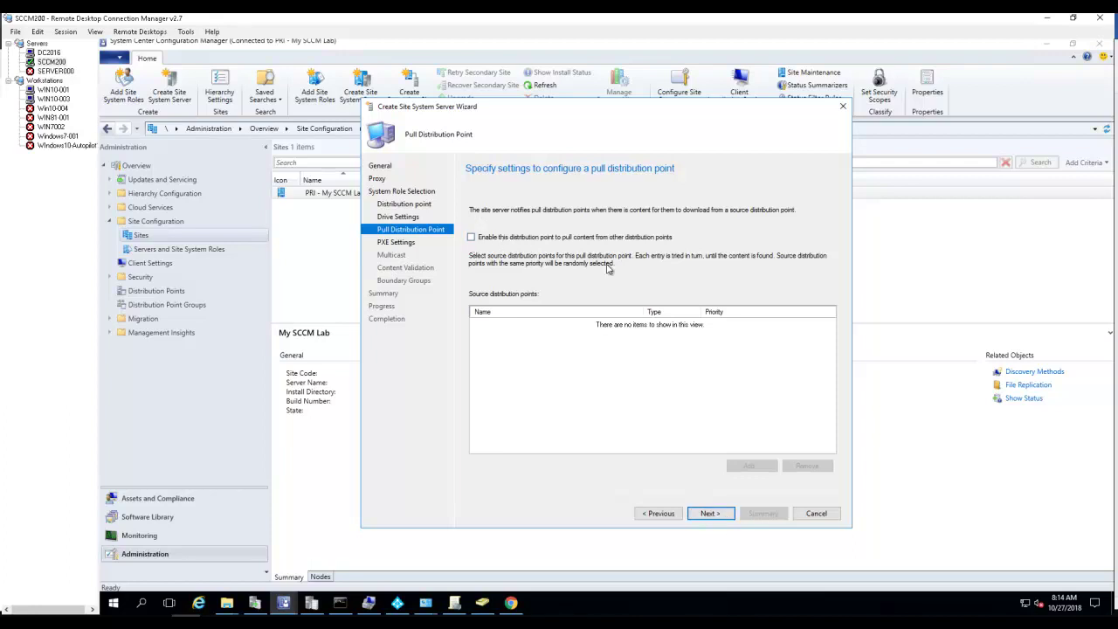
Enable PXE with no password, responding to requests, unknown computer support, and a WDS-free responder.
{"action": "left_click", "coordinate": [708, 514]}
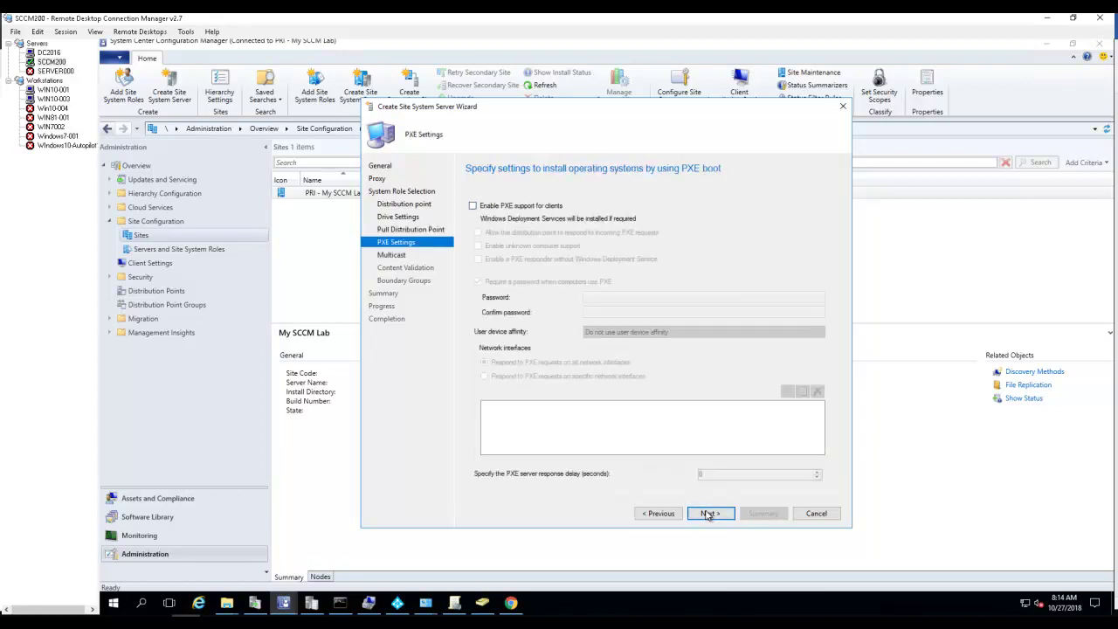
{"action": "left_click", "coordinate": [519, 207]}
{"action": "left_click", "coordinate": [652, 407]}
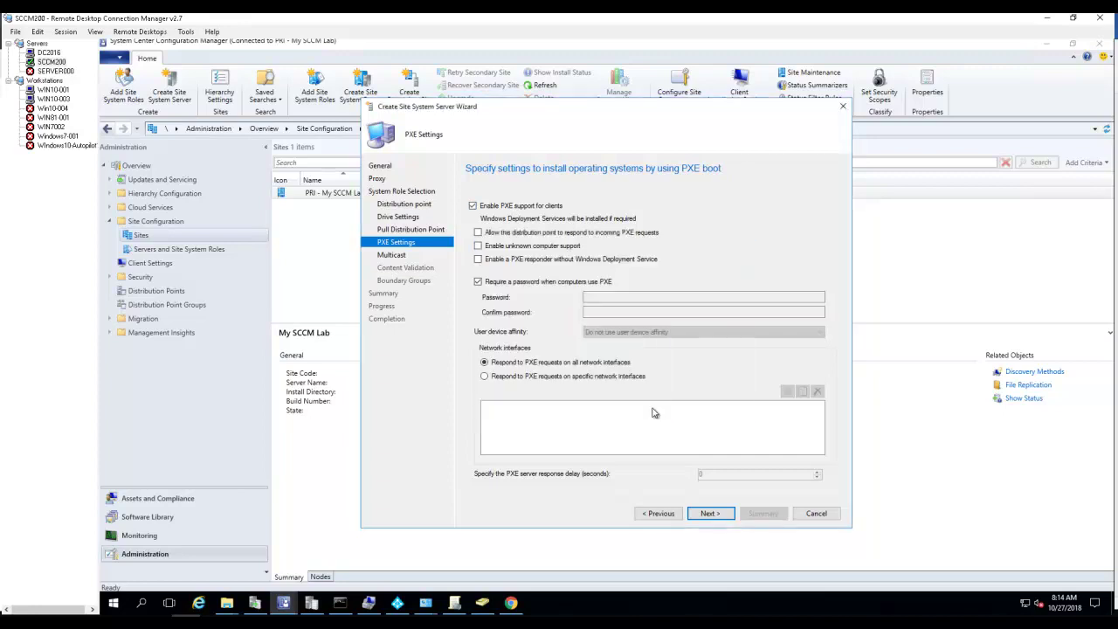
{"action": "left_click", "coordinate": [478, 281]}
{"action": "left_click", "coordinate": [489, 235]}
{"action": "left_click", "coordinate": [486, 247]}
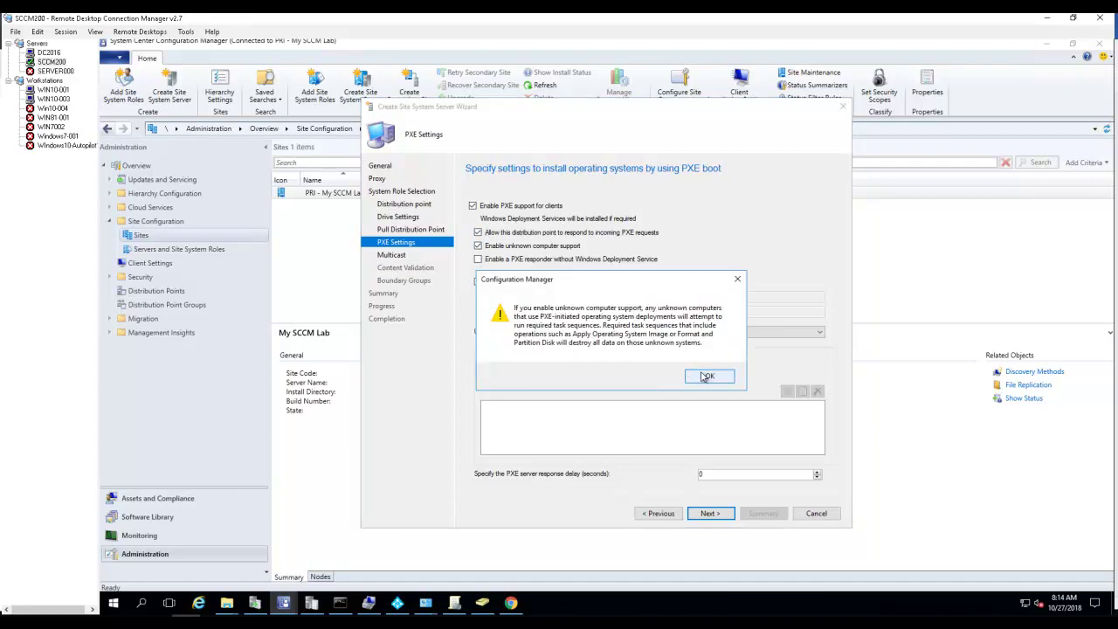
{"action": "left_click", "coordinate": [706, 377]}
{"action": "left_click", "coordinate": [505, 260]}
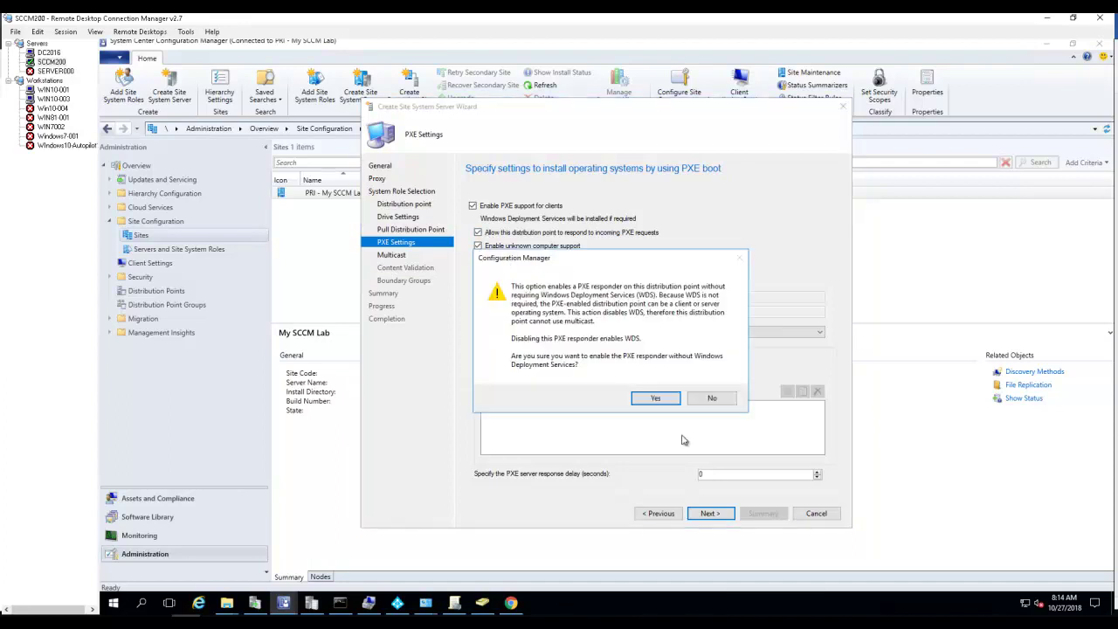
{"action": "left_click", "coordinate": [656, 398]}
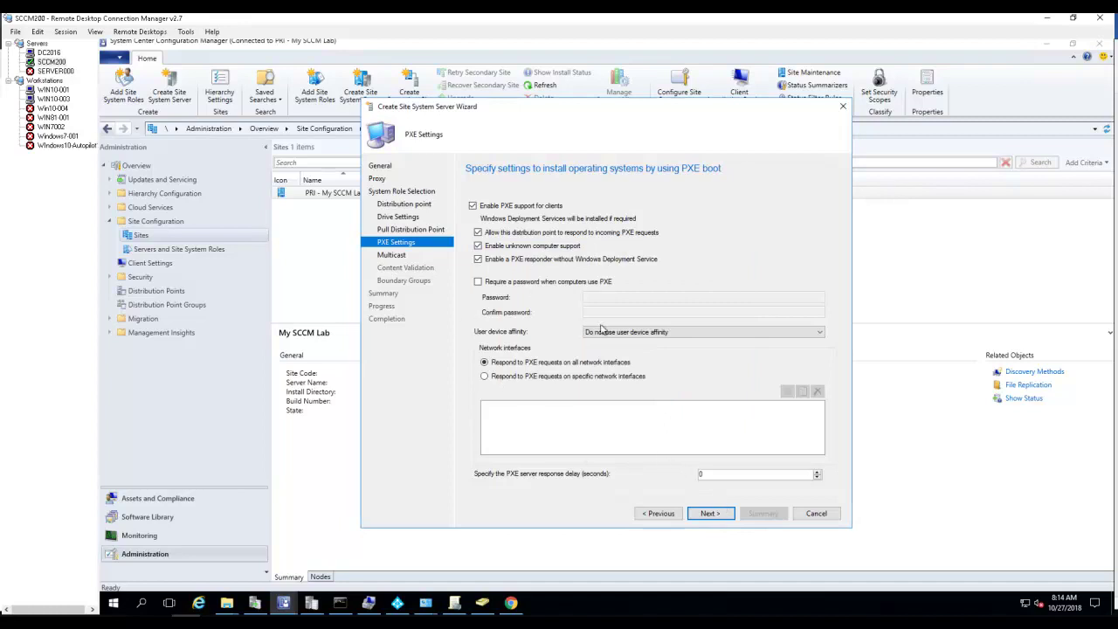
{"action": "left_click", "coordinate": [710, 522]}
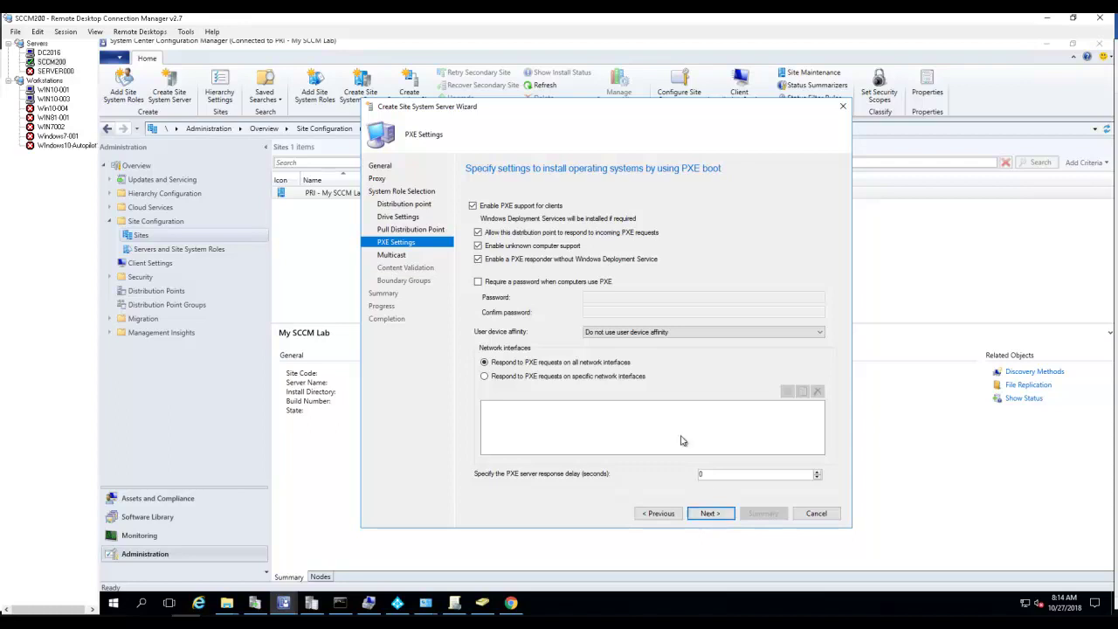
{"action": "left_click", "coordinate": [709, 513]}
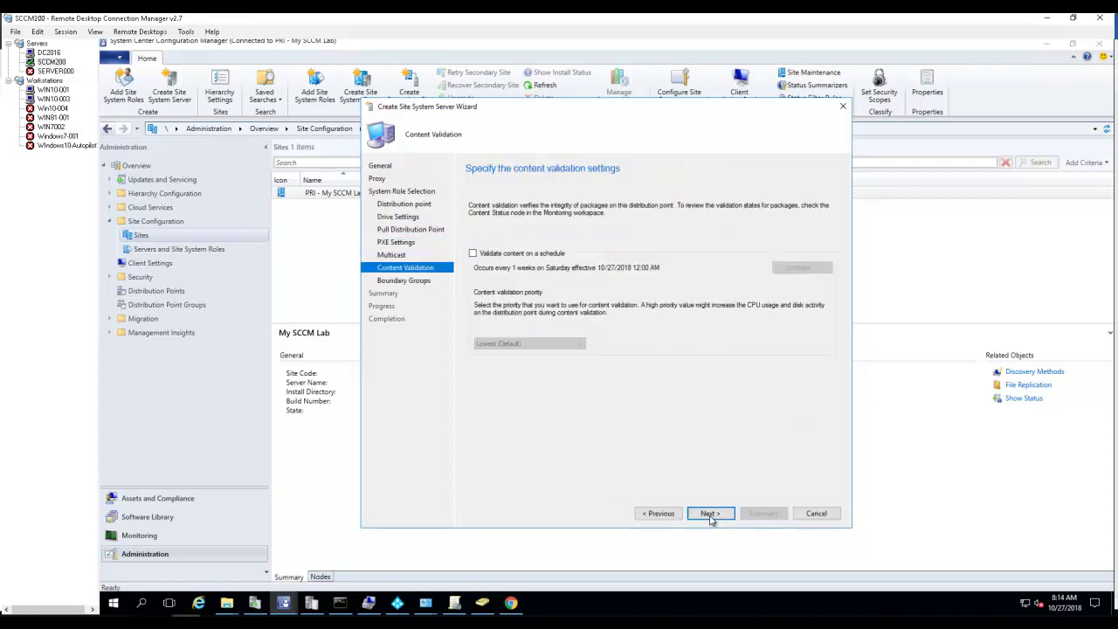
Turn on scheduled content validation and associate the lab boundary group with the server.
{"action": "left_click", "coordinate": [474, 255]}
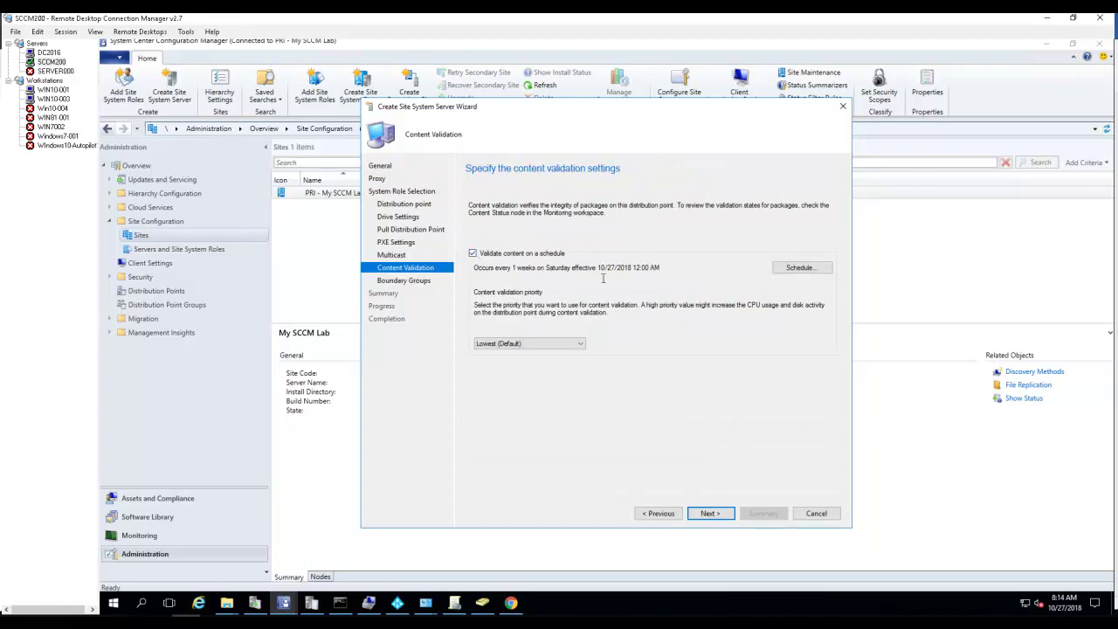
{"action": "left_click", "coordinate": [711, 515]}
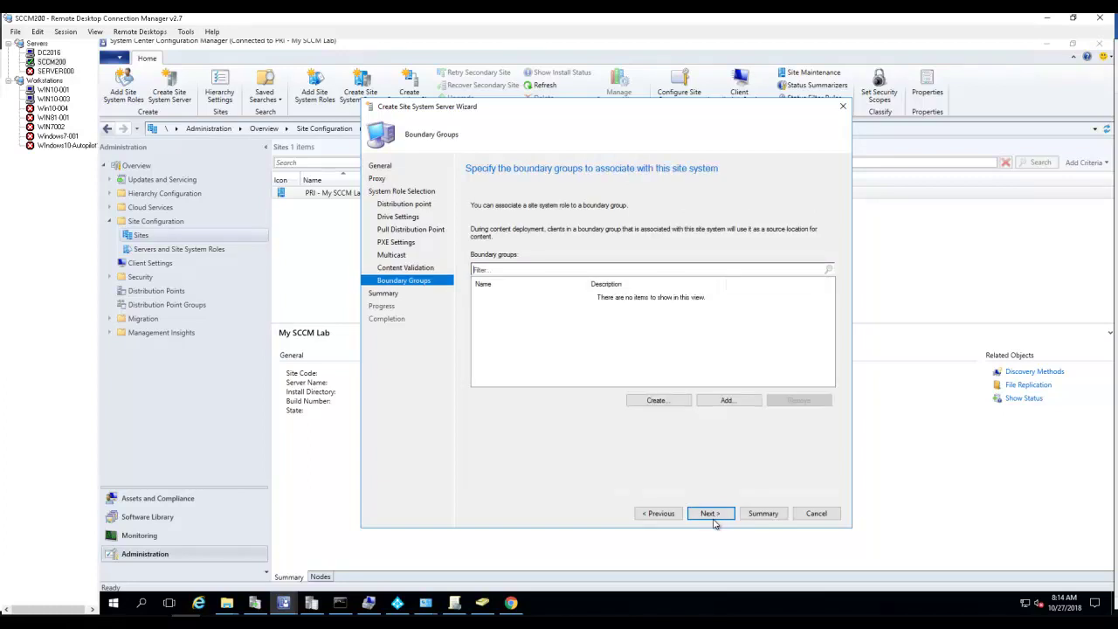
{"action": "left_click", "coordinate": [731, 401]}
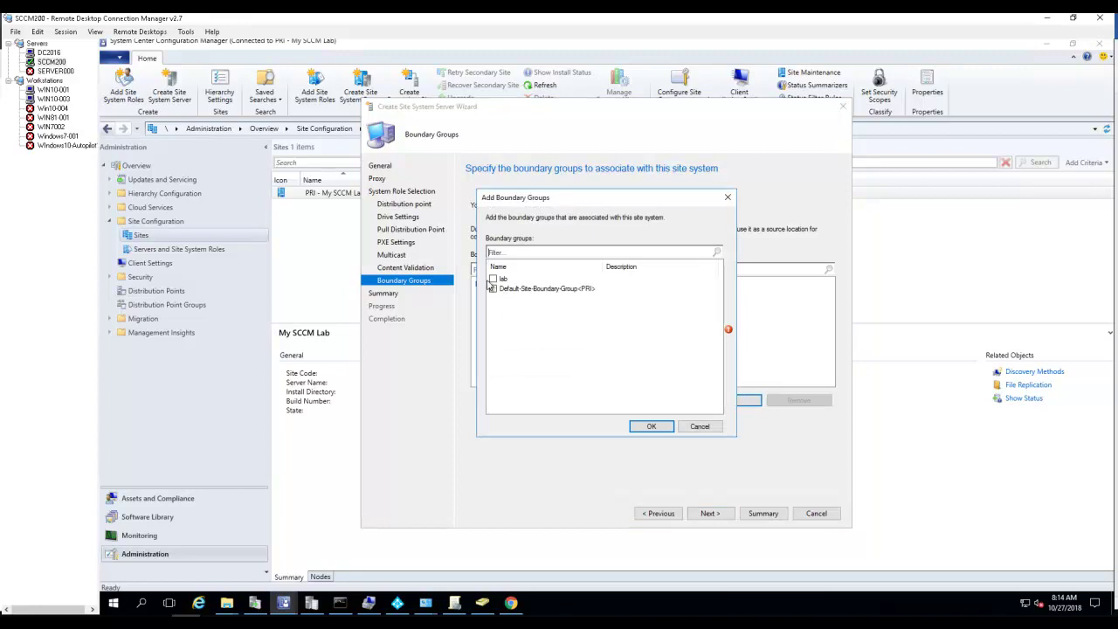
{"action": "left_click", "coordinate": [490, 280]}
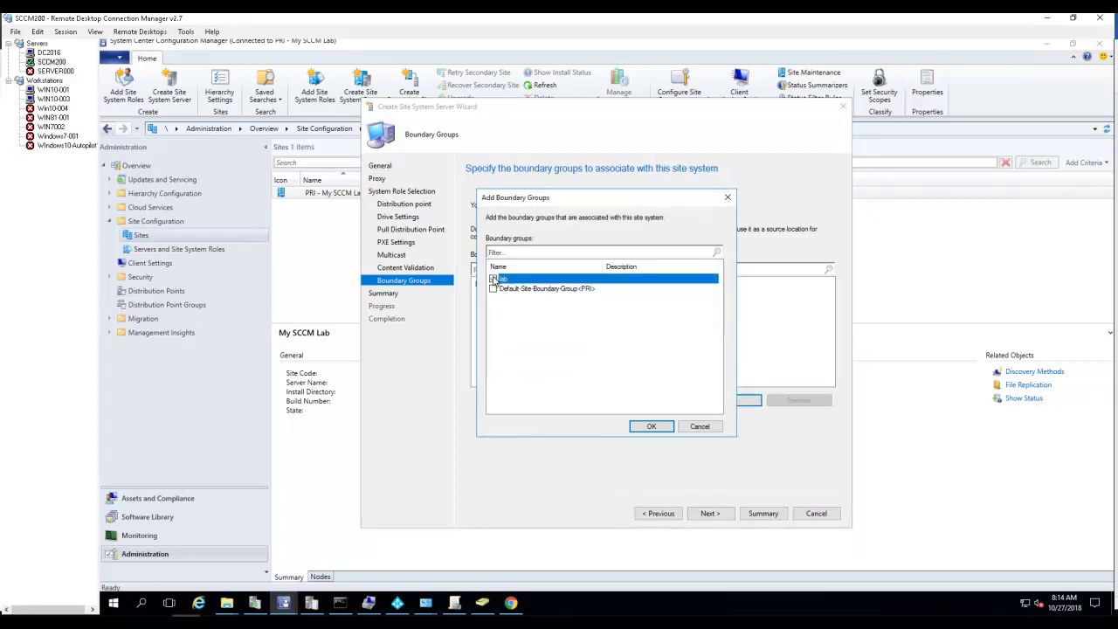
{"action": "left_click", "coordinate": [653, 427]}
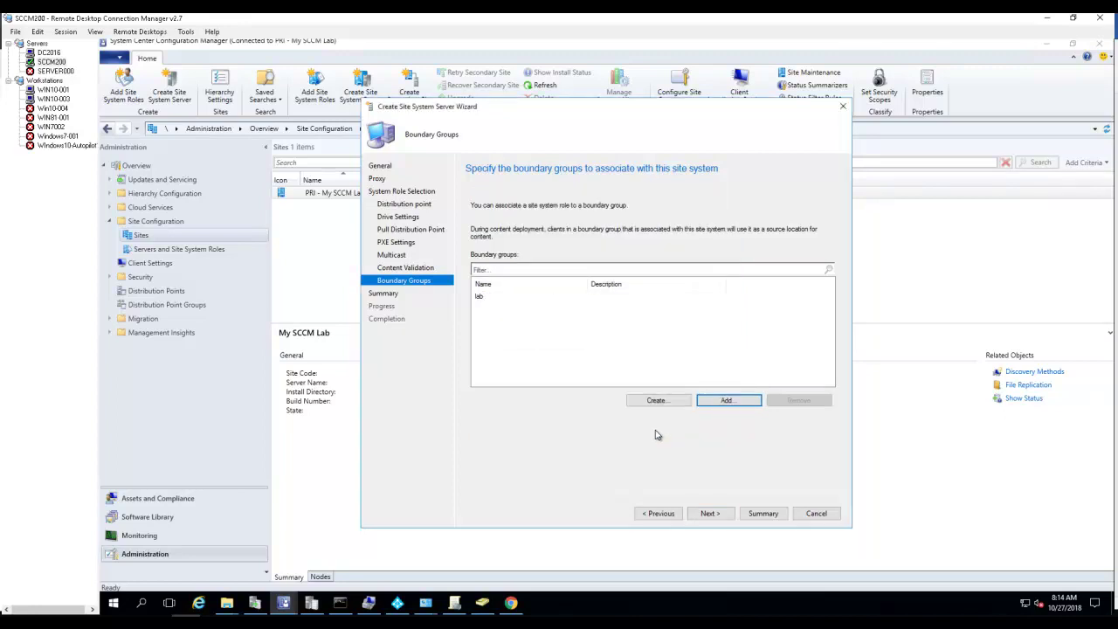
{"action": "left_click", "coordinate": [710, 514]}
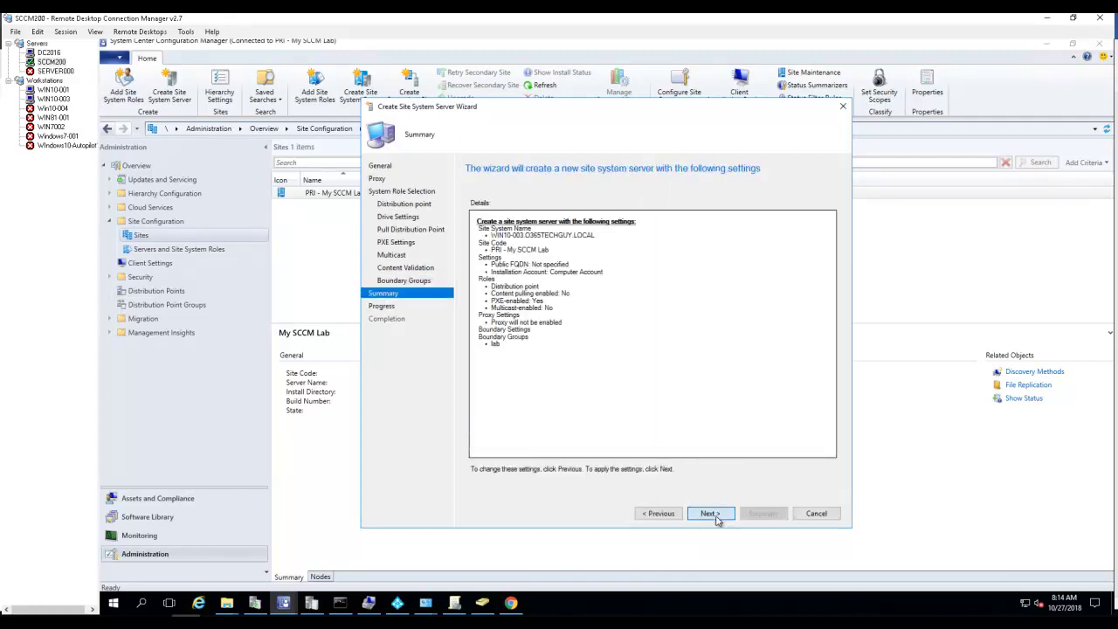
Apply the summary to create WIN10-003 as a site system server, then close the wizard.
{"action": "left_click", "coordinate": [714, 518]}
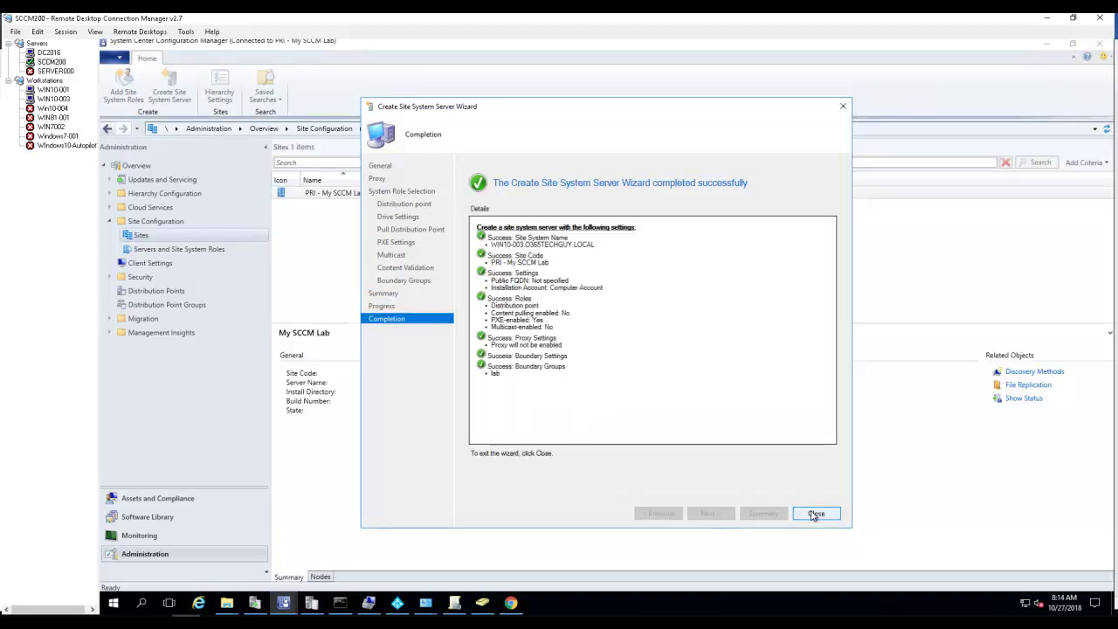
{"action": "left_click", "coordinate": [814, 514]}
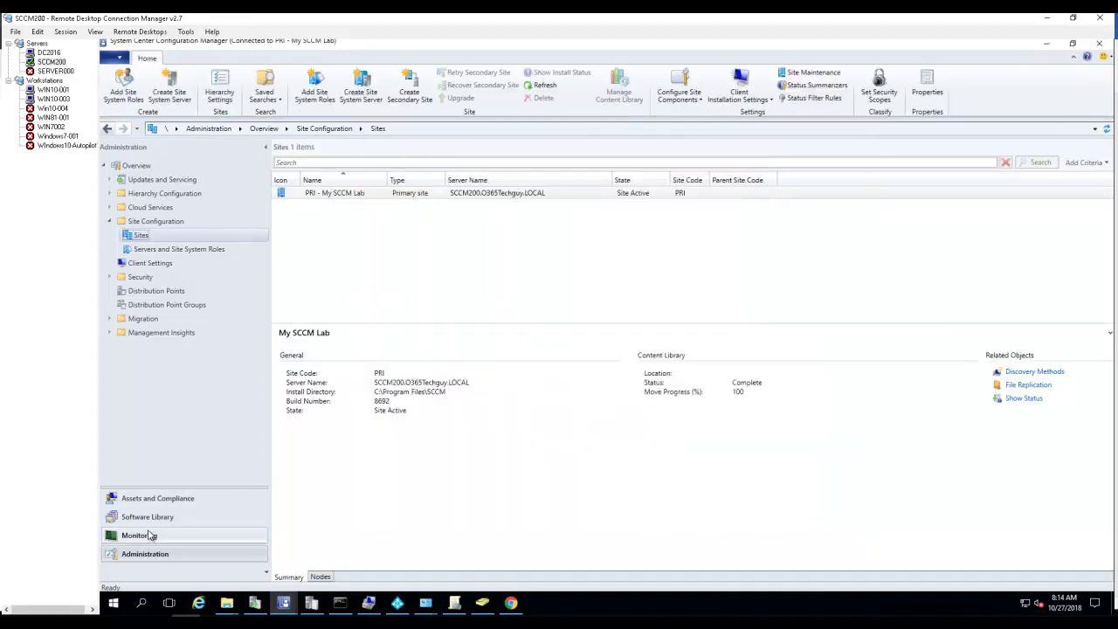
In Monitoring, open Distribution Point Configuration Status under Distribution Status.
{"action": "left_click", "coordinate": [138, 536]}
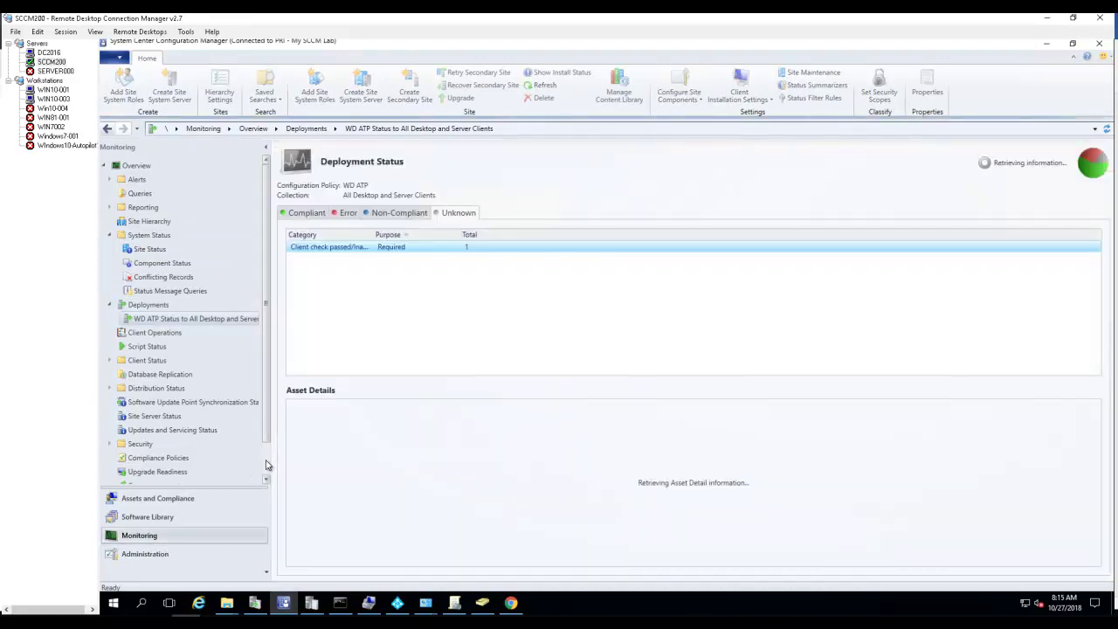
{"action": "scroll", "coordinate": [201, 437], "scroll_direction": "down", "scroll_amount": 3}
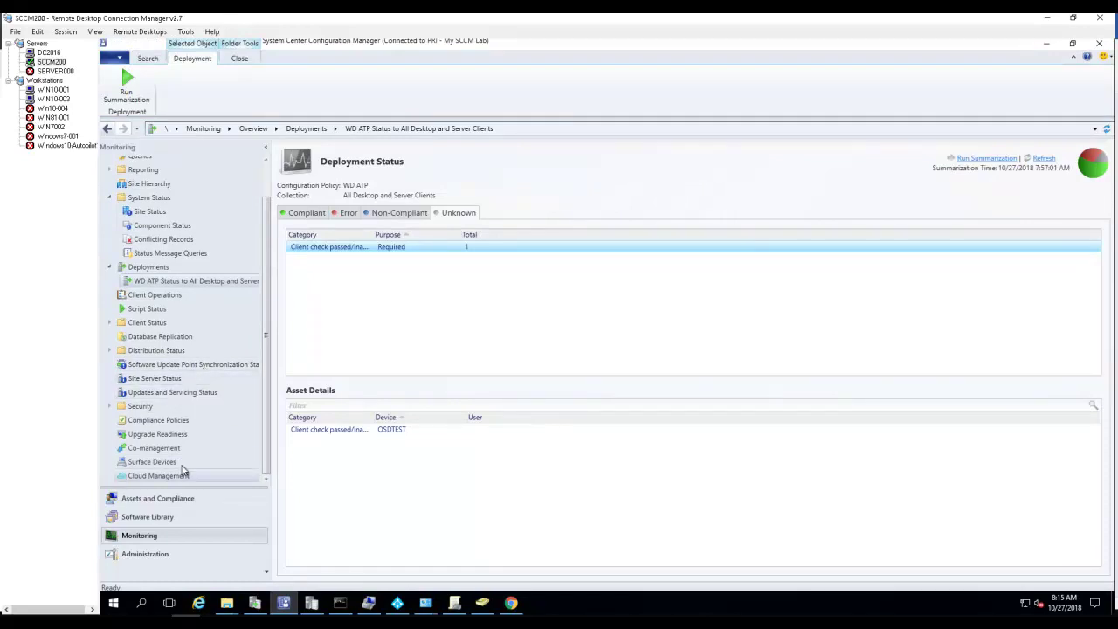
{"action": "left_click", "coordinate": [155, 353]}
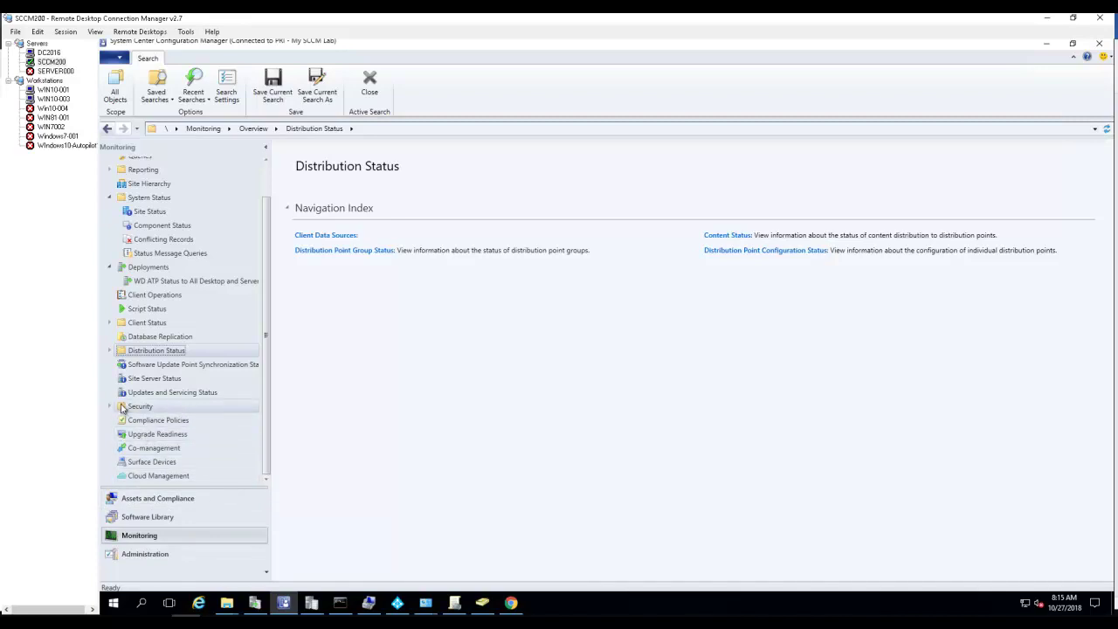
{"action": "left_click", "coordinate": [109, 198]}
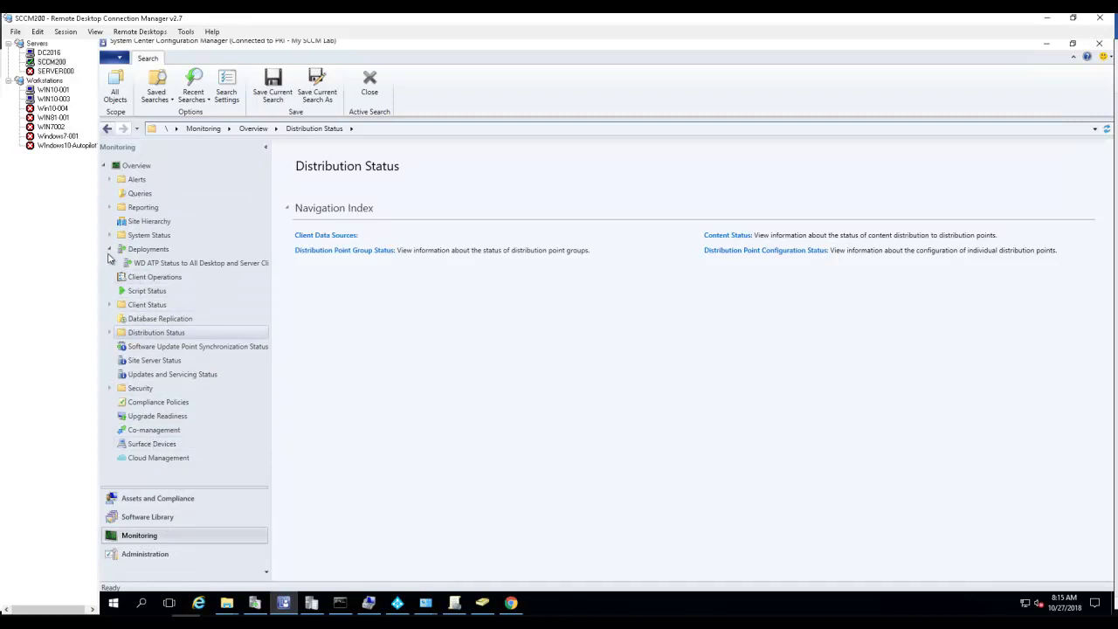
{"action": "left_click", "coordinate": [112, 335]}
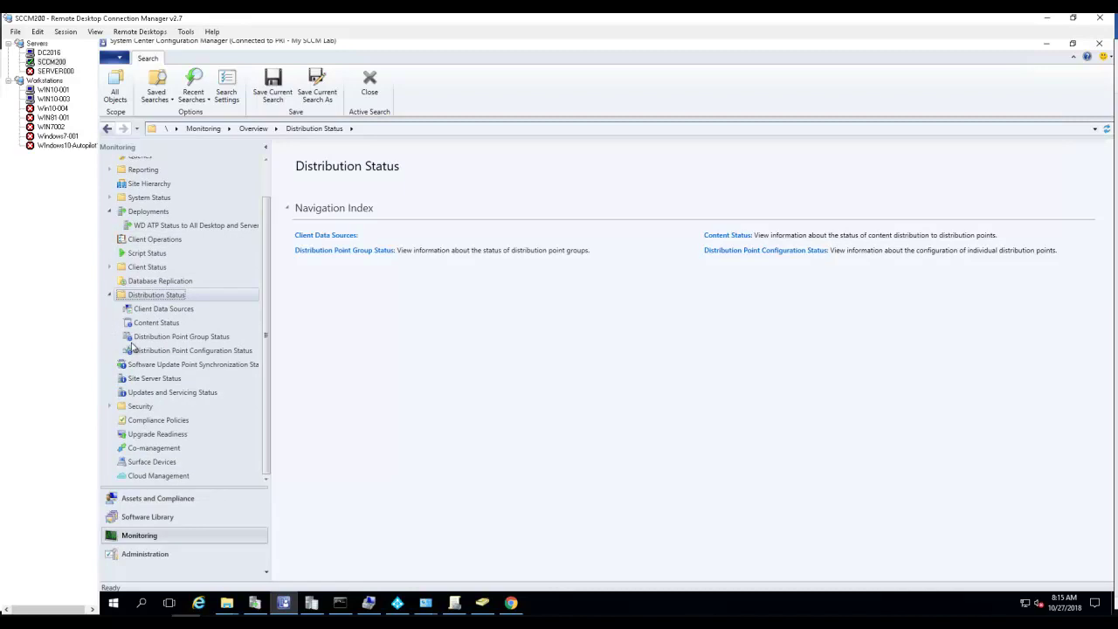
{"action": "left_click", "coordinate": [191, 353]}
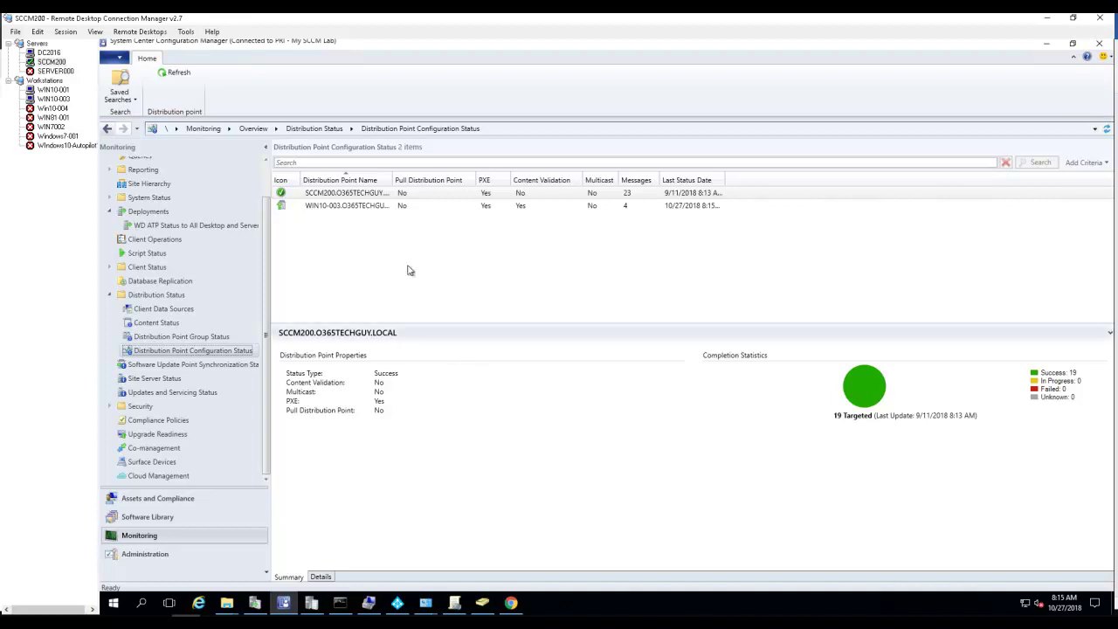
Review WIN10-003's status details and summary: 4 packages targeted, all 4 In Progress, none succeeded.
{"action": "left_click", "coordinate": [376, 209]}
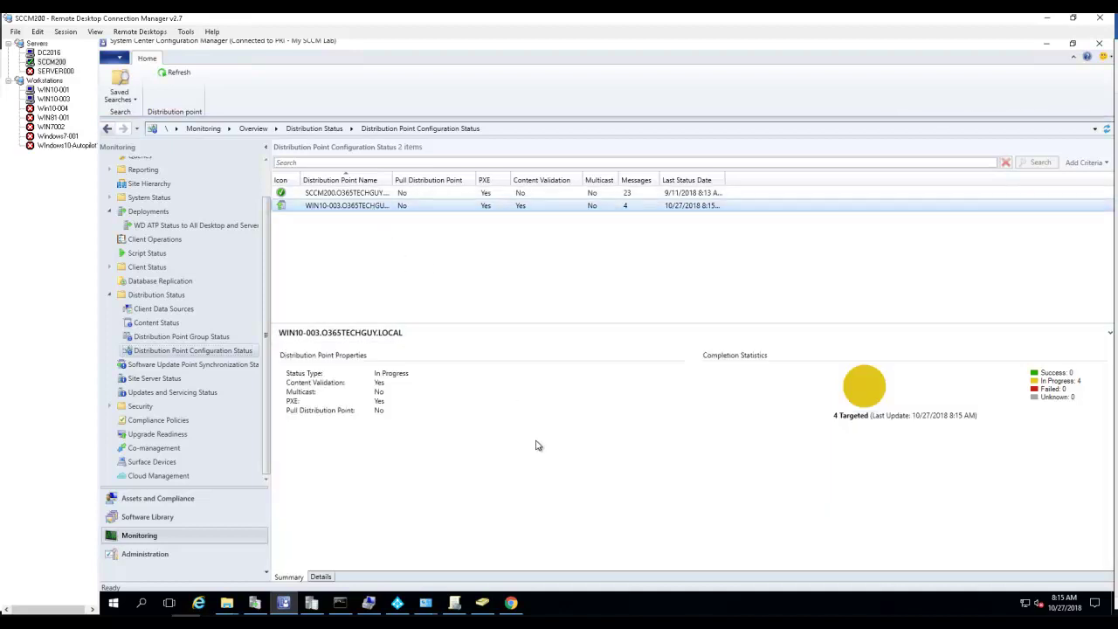
{"action": "left_click", "coordinate": [321, 578]}
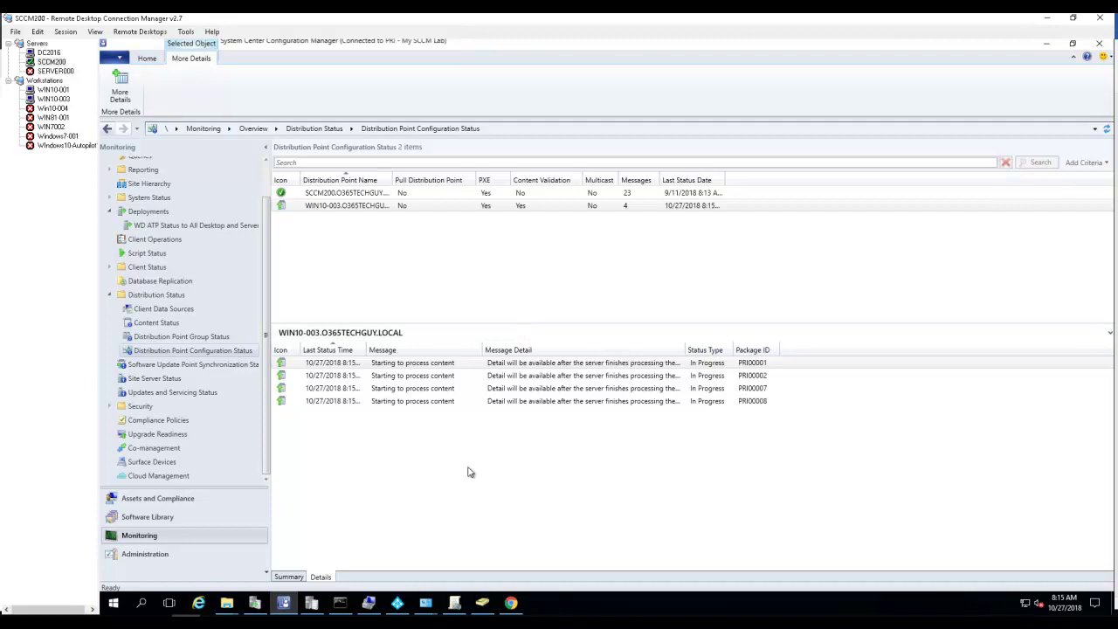
{"action": "left_click", "coordinate": [280, 577]}
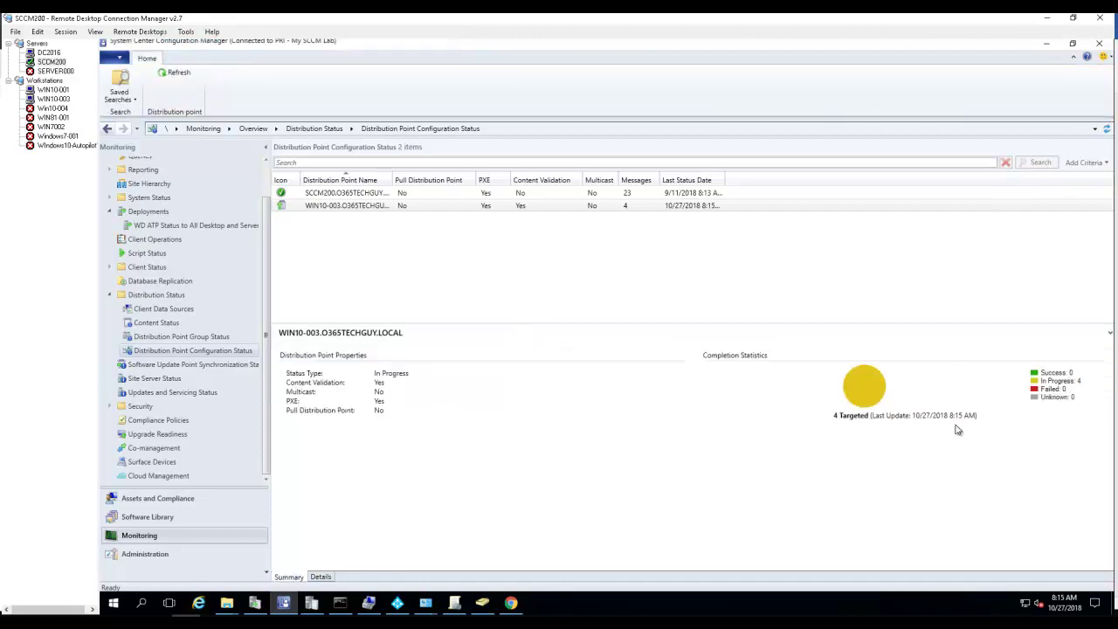
{"action": "mouse_move", "coordinate": [1071, 376]}
{"action": "left_click_drag", "start_coordinate": [973, 325], "coordinate": [940, 312]}
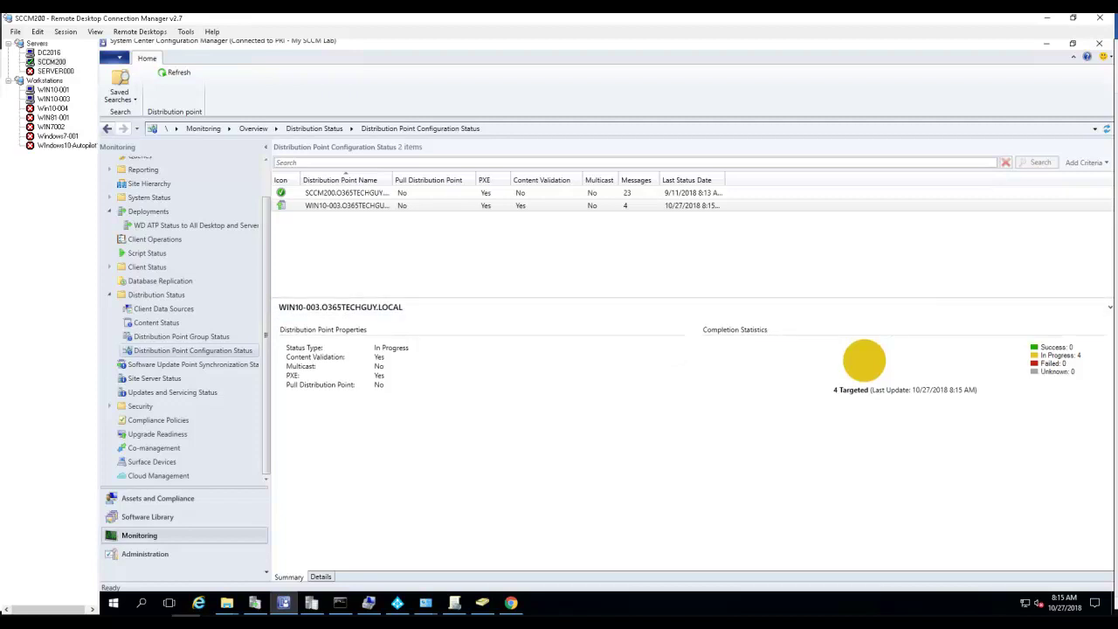